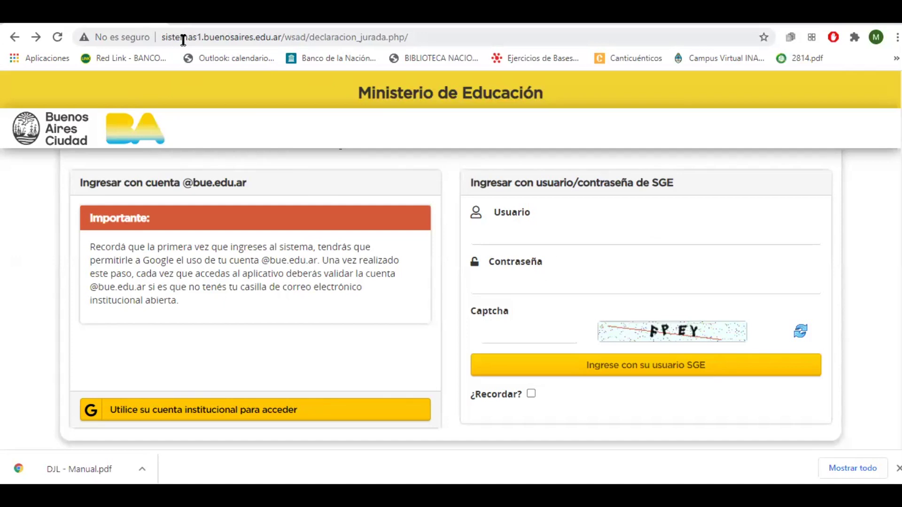
left_click_drag(165, 38, 380, 38)
left_click(421, 37)
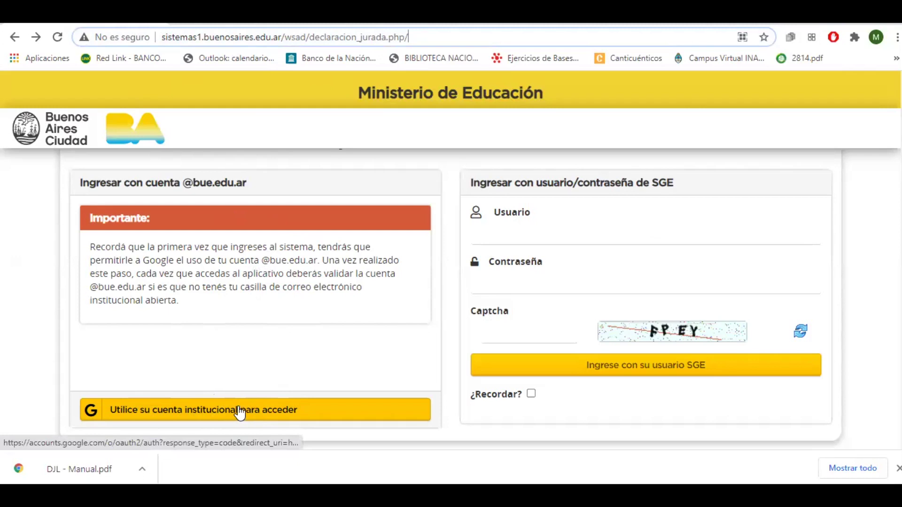
left_click(212, 414)
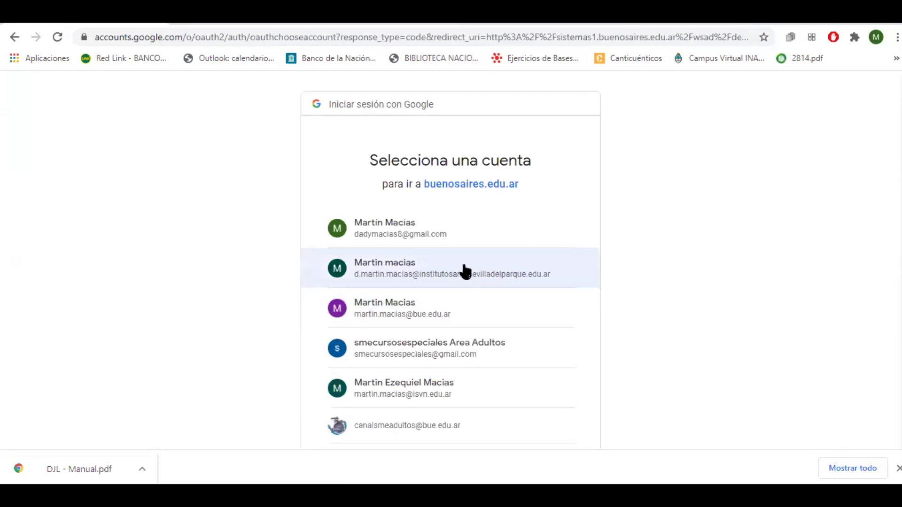
left_click(408, 316)
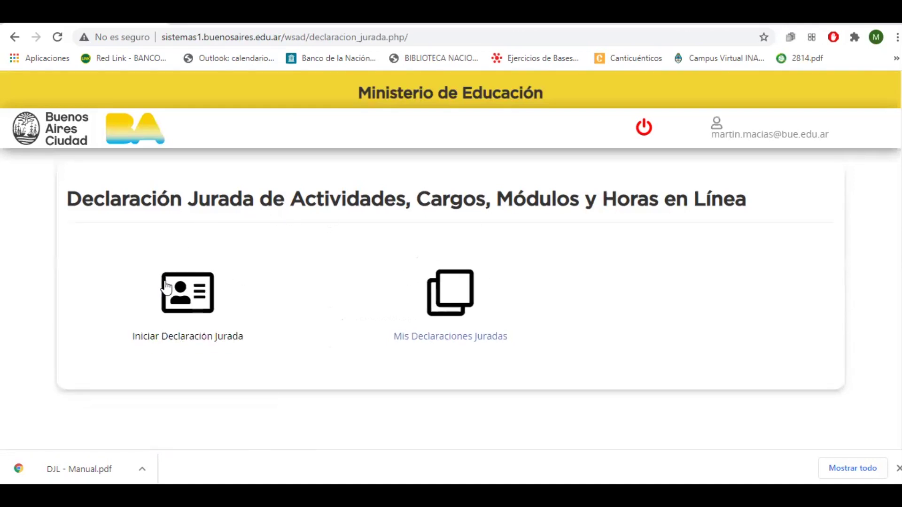
left_click(180, 303)
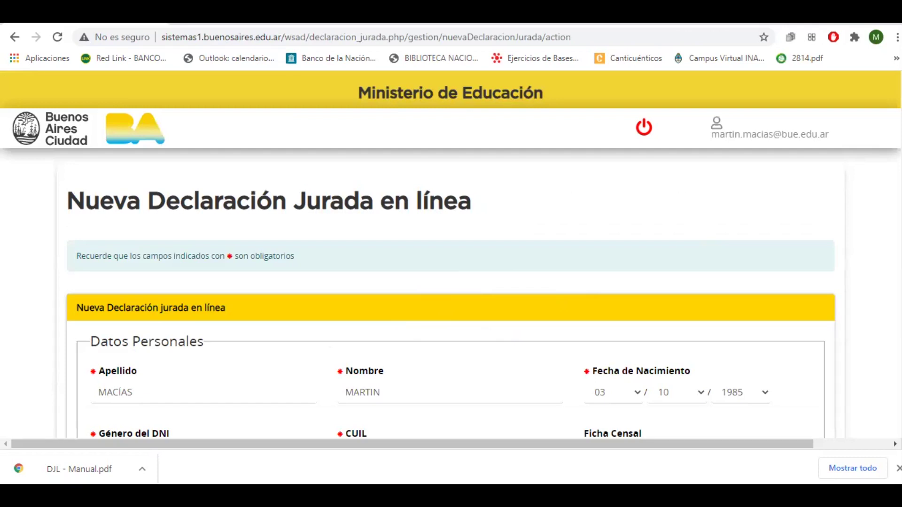
- Mark the constituted C.A.B.A. address and the real address as the same in the new declaration form
scroll(451, 301, "down", 3)
scroll(450, 301, "down", 1)
scroll(451, 301, "up", 1)
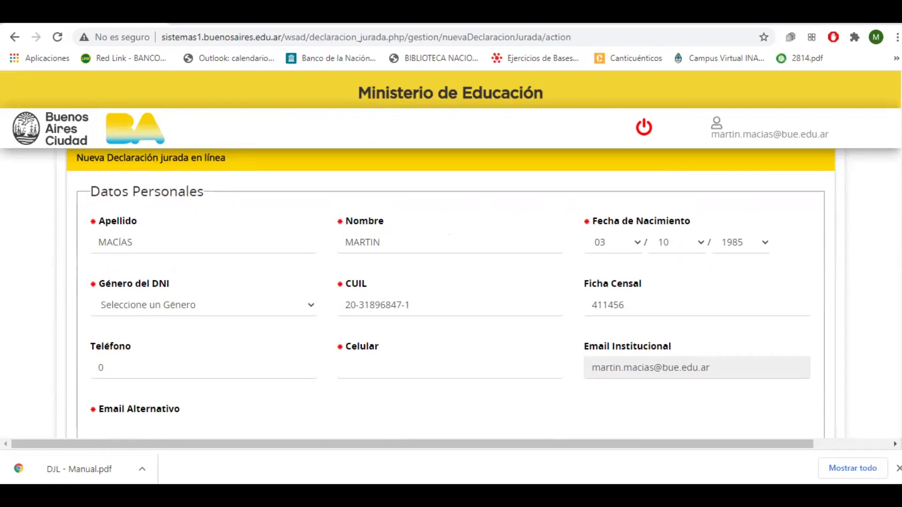
scroll(451, 289, "down", 2)
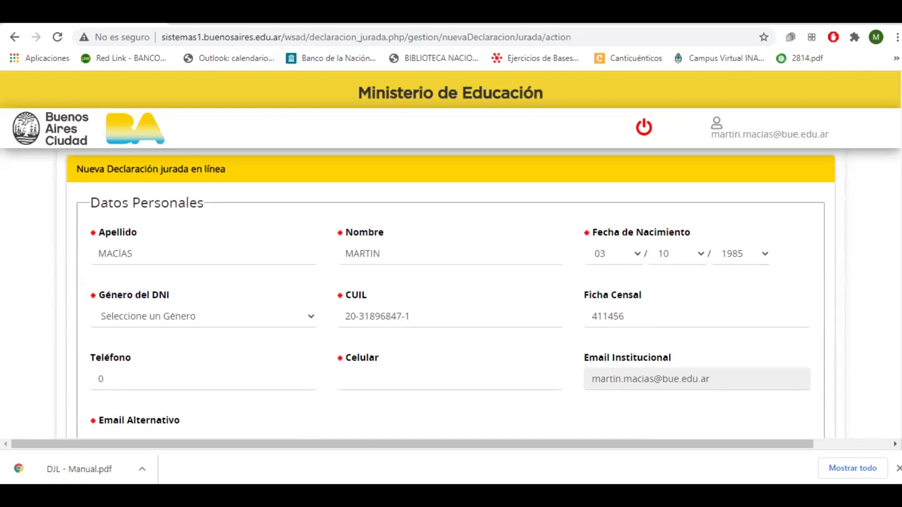
scroll(451, 293, "down", 1)
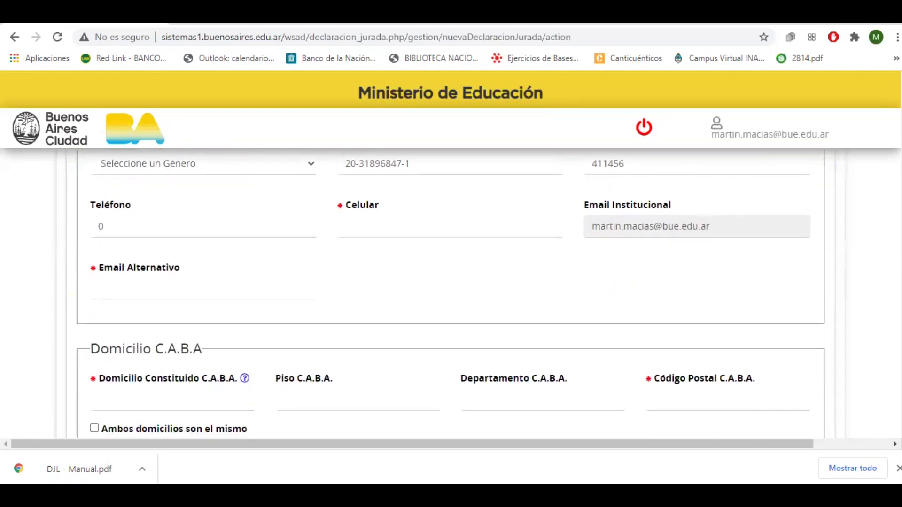
scroll(451, 294, "down", 4)
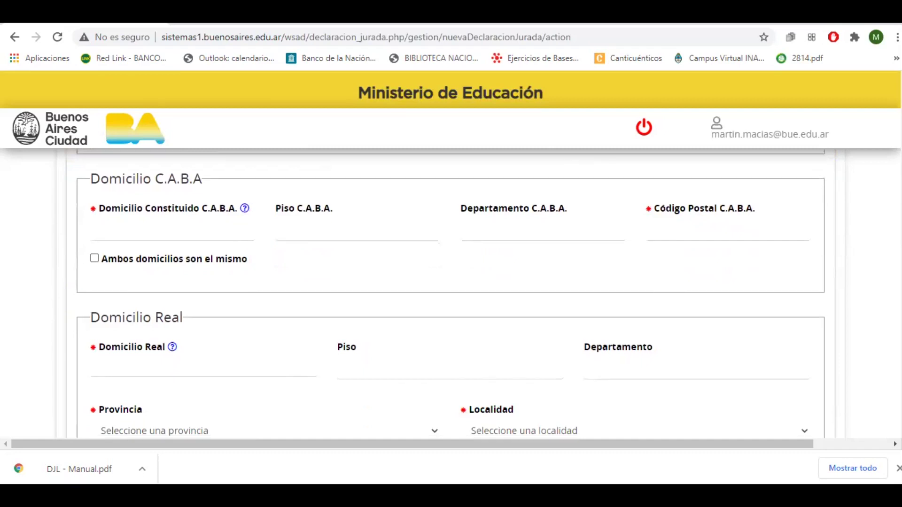
scroll(712, 228, "down", 1)
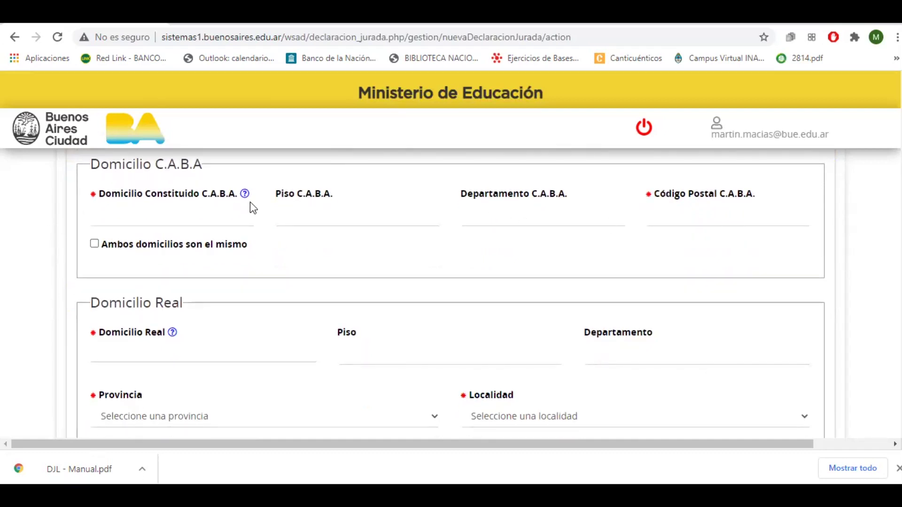
mouse_move(248, 197)
left_click(95, 245)
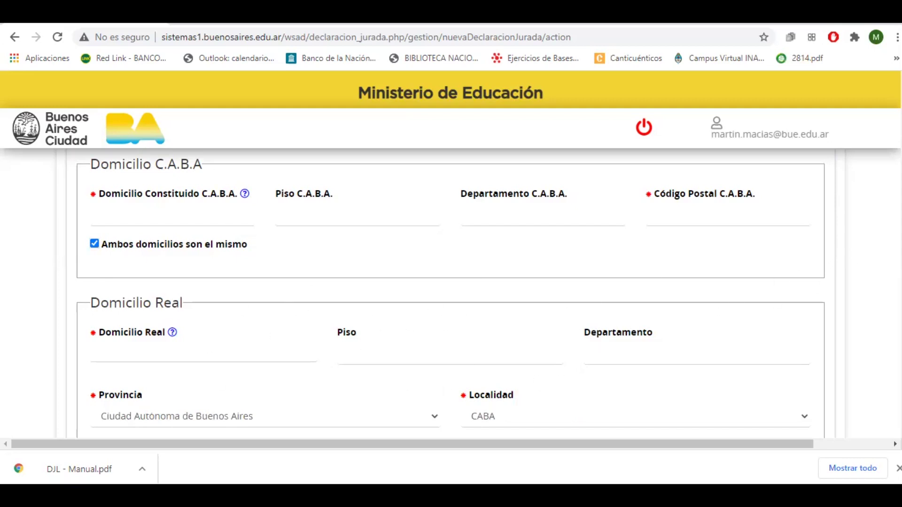
- Save the personal data of the declaration and confirm that the entered data are correct
scroll(870, 249, "down", 3)
scroll(801, 253, "down", 1)
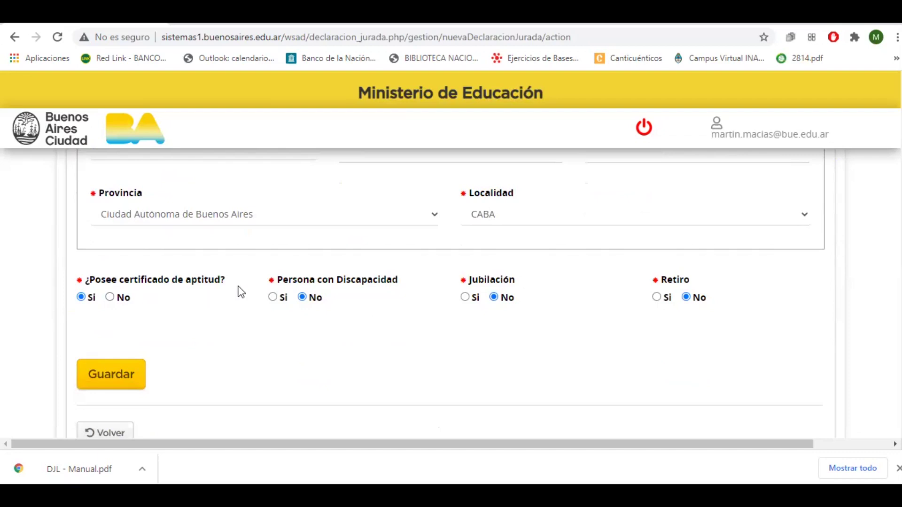
left_click(145, 366)
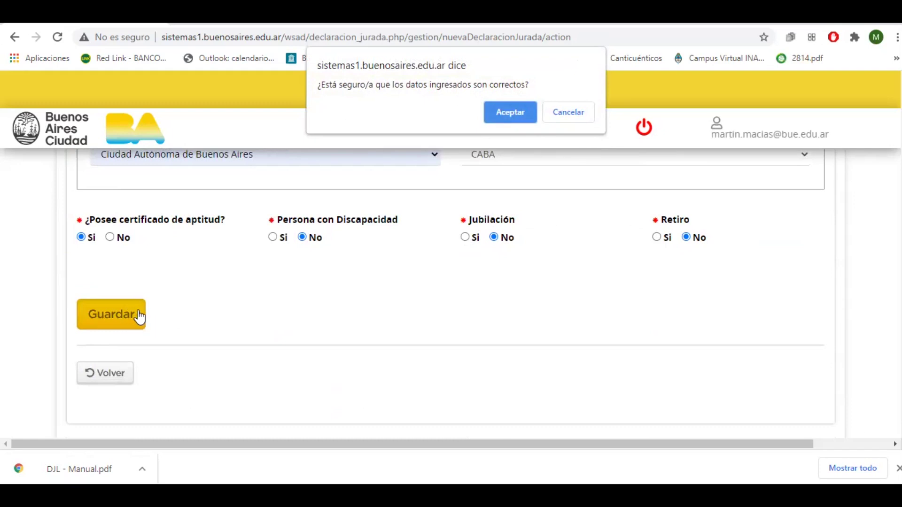
left_click(511, 112)
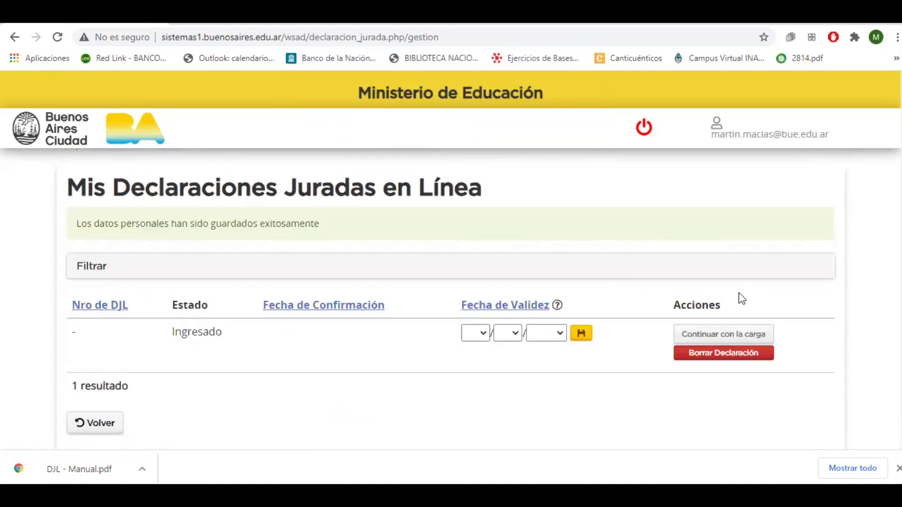
- Continue filling in the entered declaration and add the Maestro de Materias Especiales Computación post at Rafael Ruiz de los Llanos to the DJL
scroll(402, 319, "down", 1)
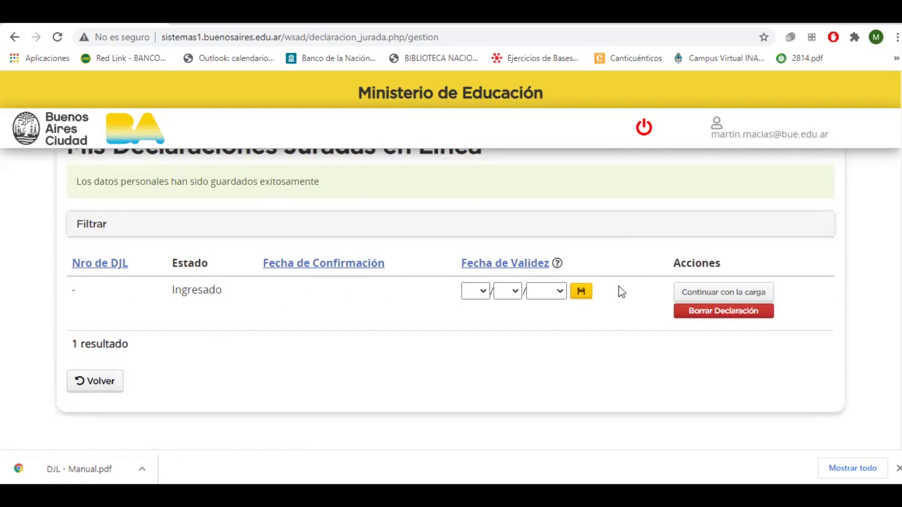
left_click(700, 292)
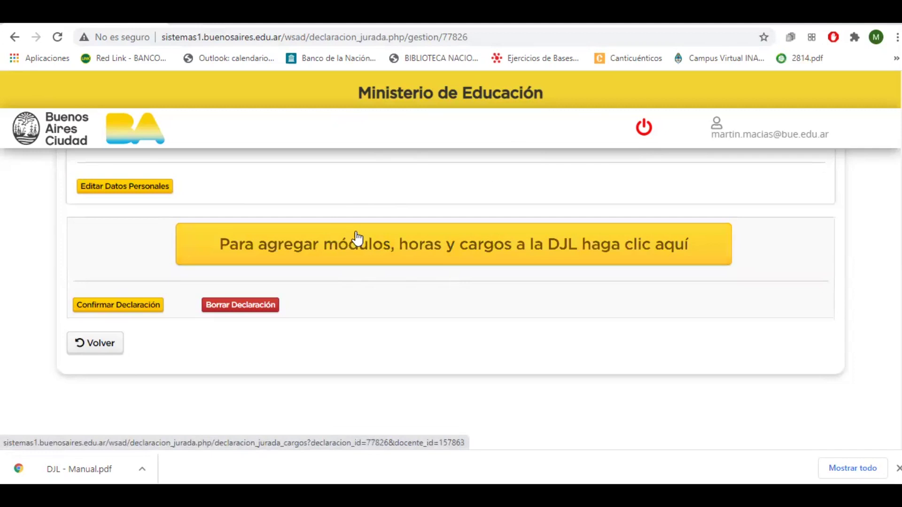
left_click(398, 256)
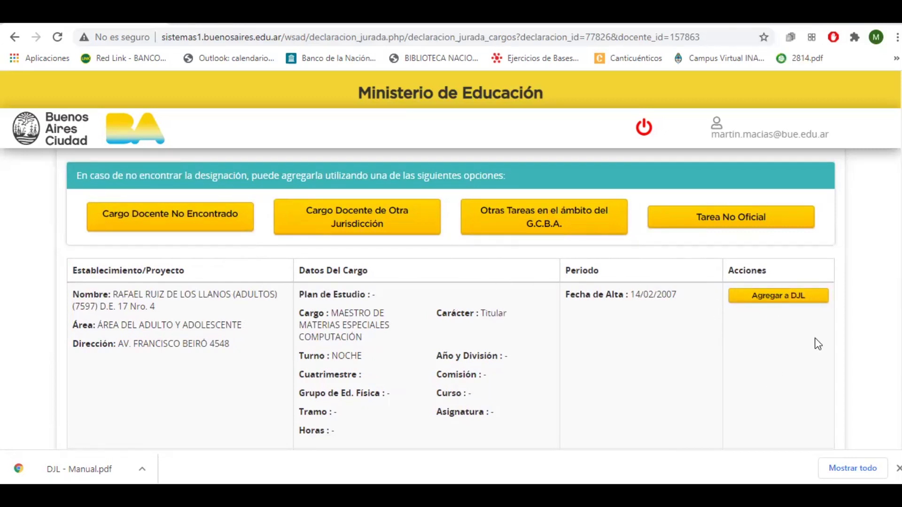
left_click(794, 307)
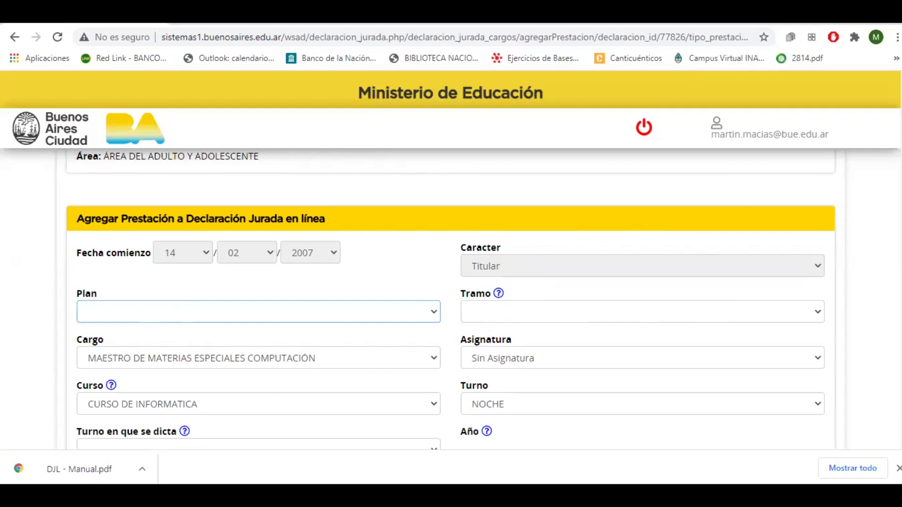
- Examine the fields and help notes of the Agregar Prestación form, including Tramo, Cargo, Curso, Turno en que se dicta and Año
scroll(576, 153, "down", 1)
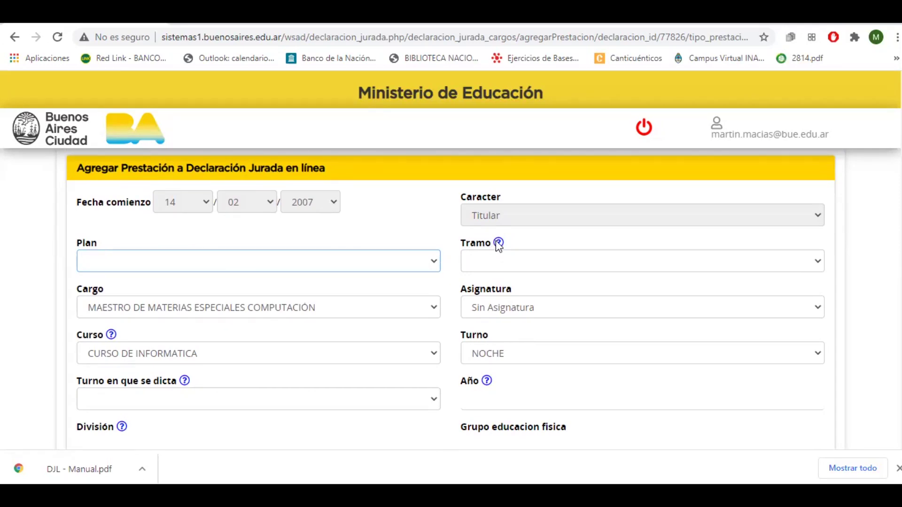
mouse_move(499, 245)
scroll(368, 263, "down", 2)
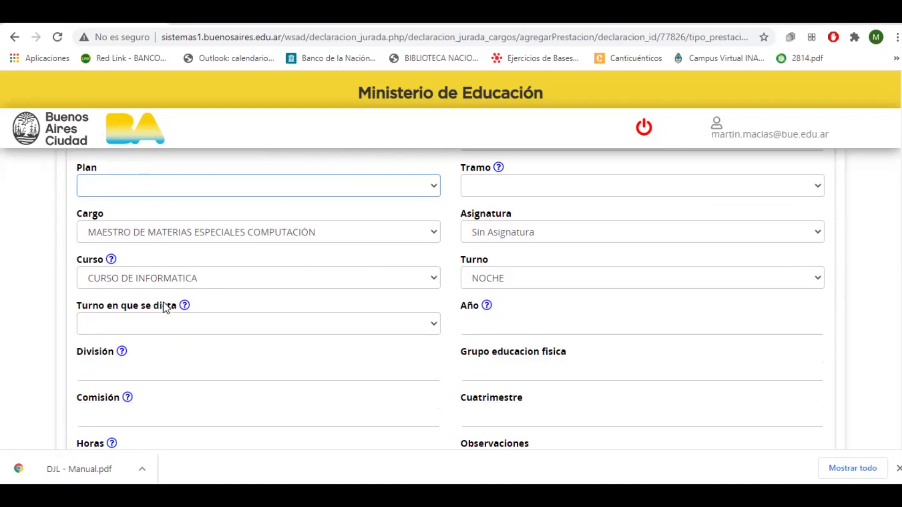
mouse_move(113, 263)
mouse_move(186, 306)
mouse_move(486, 307)
scroll(451, 301, "down", 2)
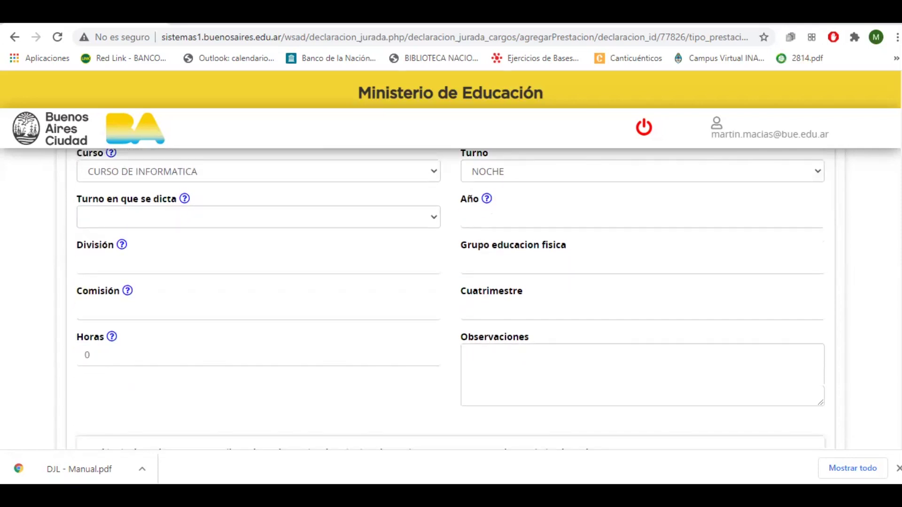
scroll(451, 301, "up", 3)
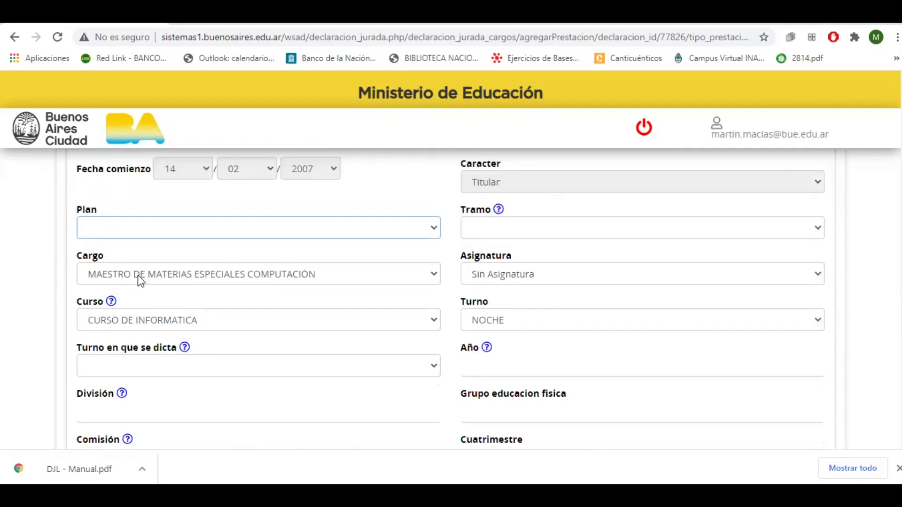
left_click(369, 271)
left_click(350, 277)
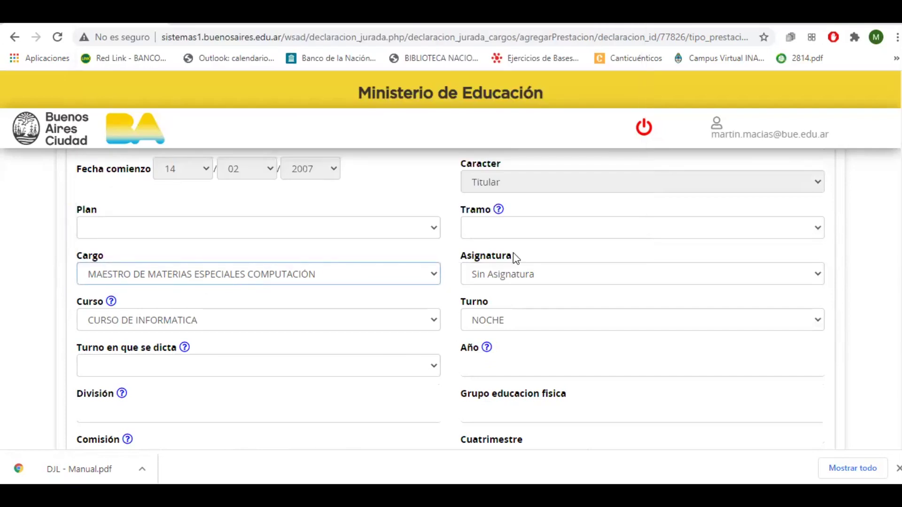
scroll(451, 296, "down", 1)
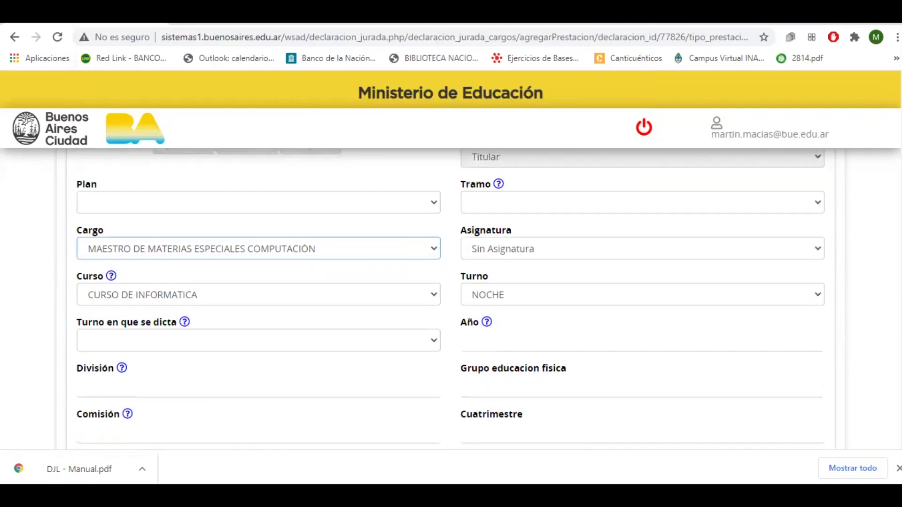
scroll(451, 296, "up", 2)
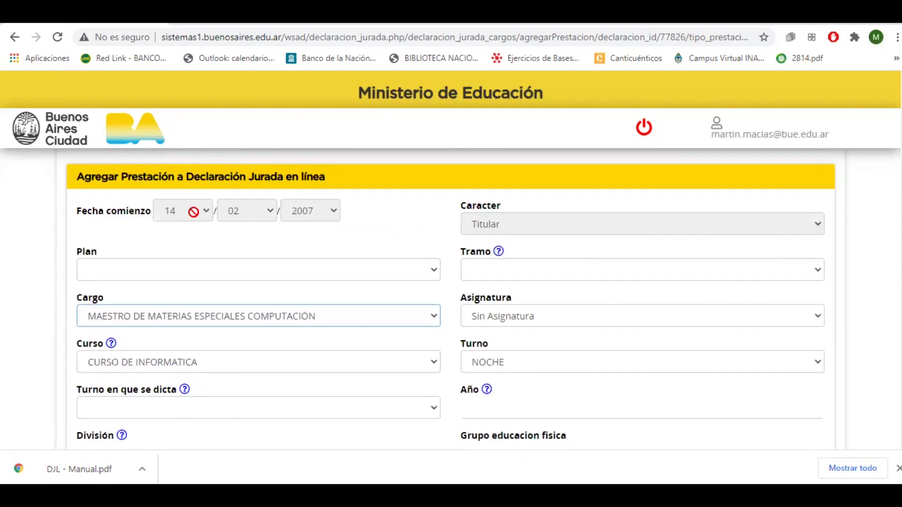
- Set the post's active licence to OTROS and activate the Observaciones de la Licencia field
scroll(404, 257, "down", 4)
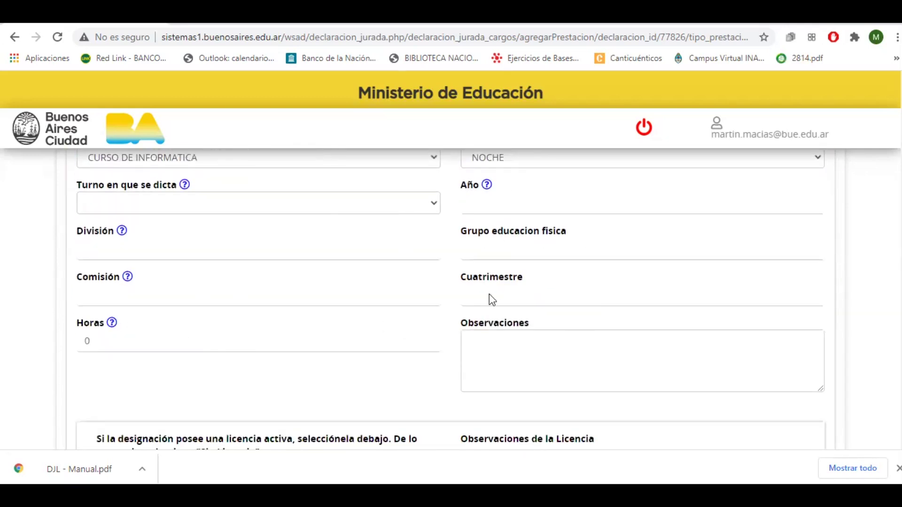
scroll(451, 299, "down", 4)
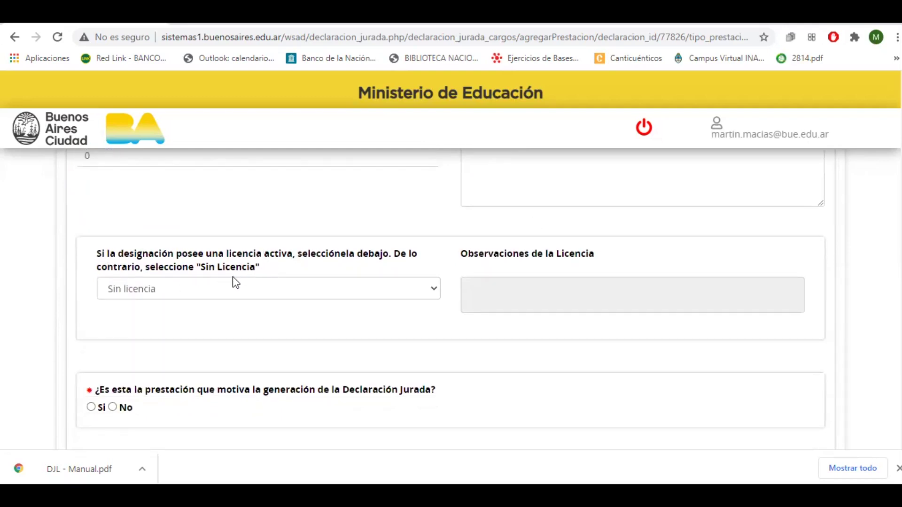
left_click(238, 290)
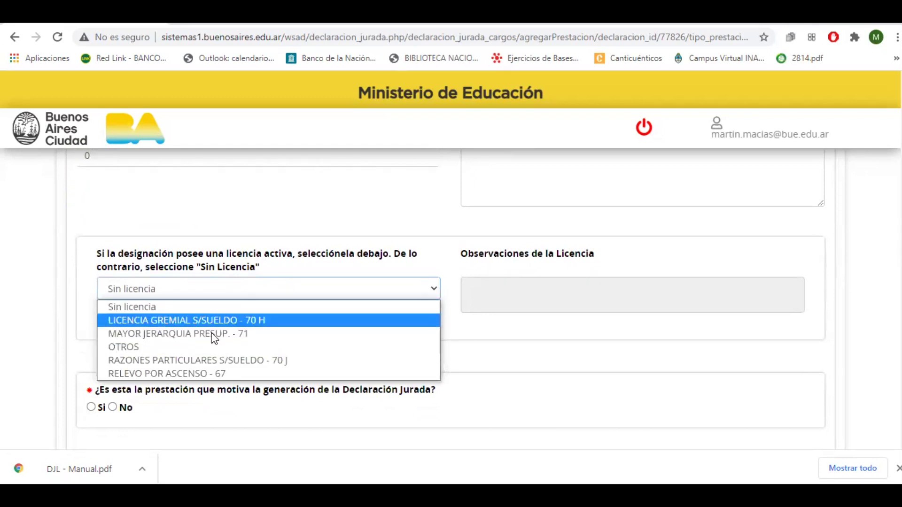
left_click(151, 346)
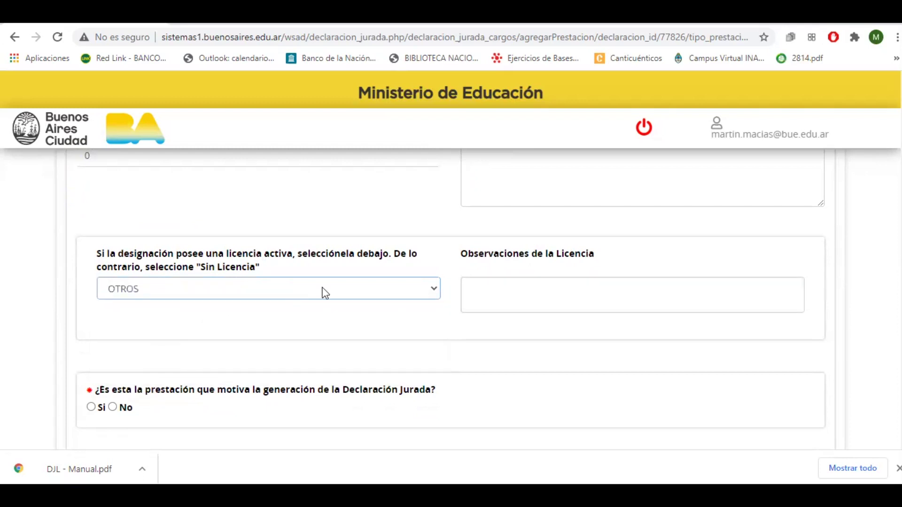
left_click(492, 292)
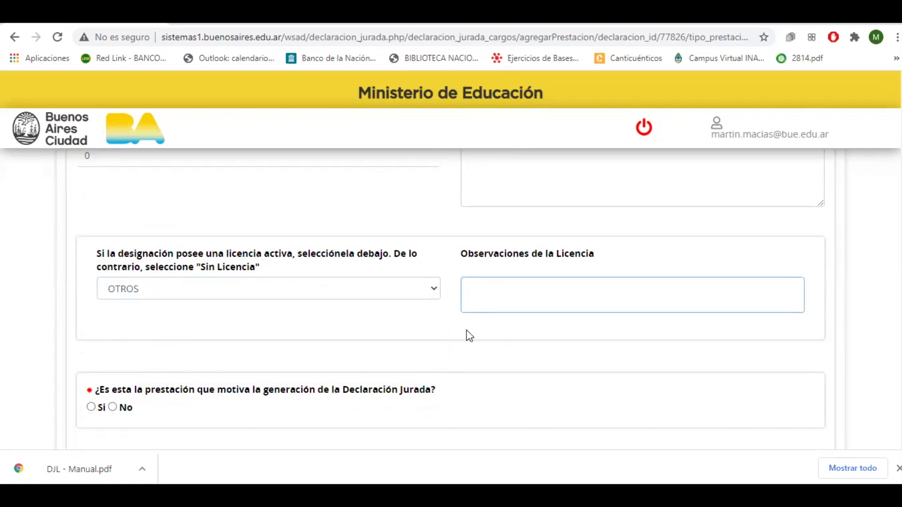
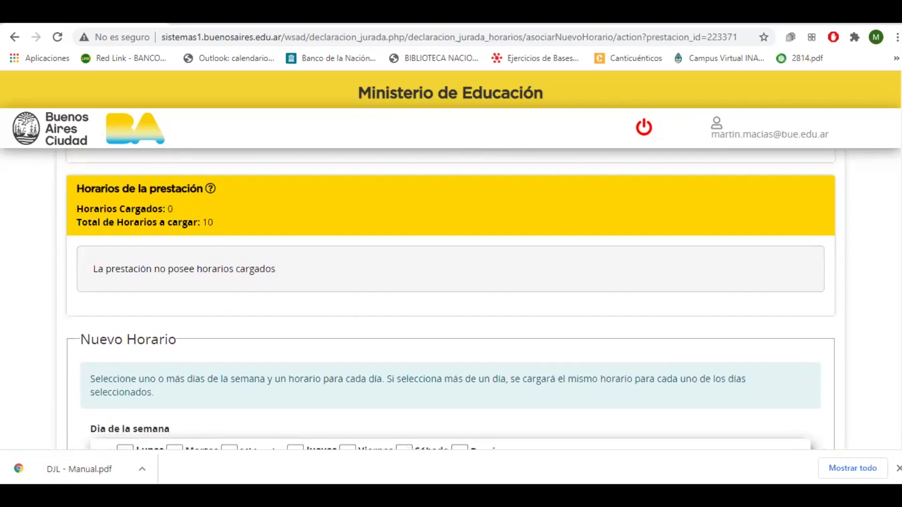
- Keep only Lunes selected as the weekday of the new schedule, clearing Martes and Jueves
scroll(450, 301, "down", 1)
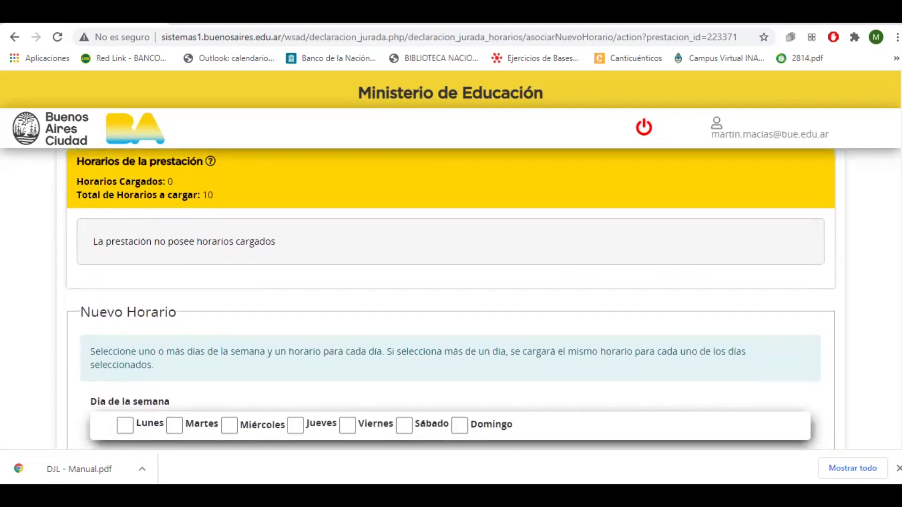
scroll(450, 300, "down", 3)
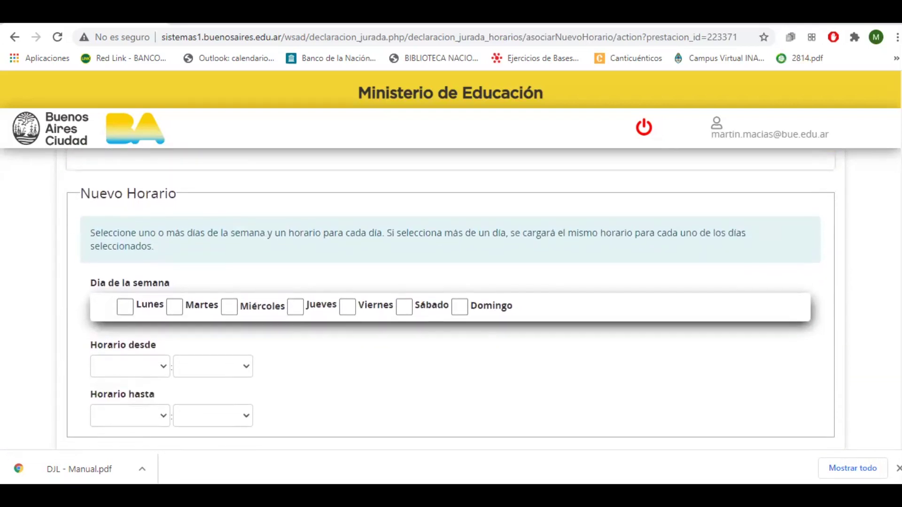
scroll(450, 297, "up", 1)
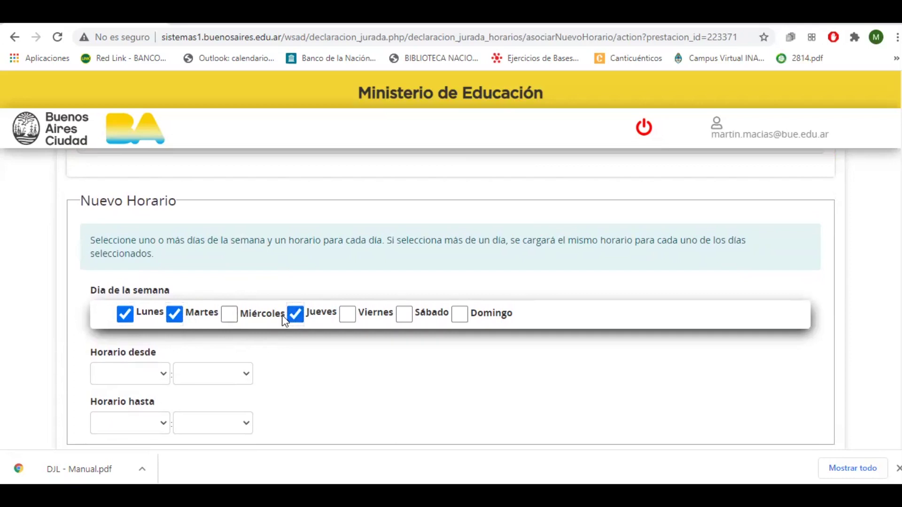
left_click(180, 320)
scroll(451, 305, "down", 1)
scroll(451, 301, "down", 3)
scroll(451, 301, "up", 3)
scroll(451, 300, "down", 2)
scroll(451, 300, "up", 2)
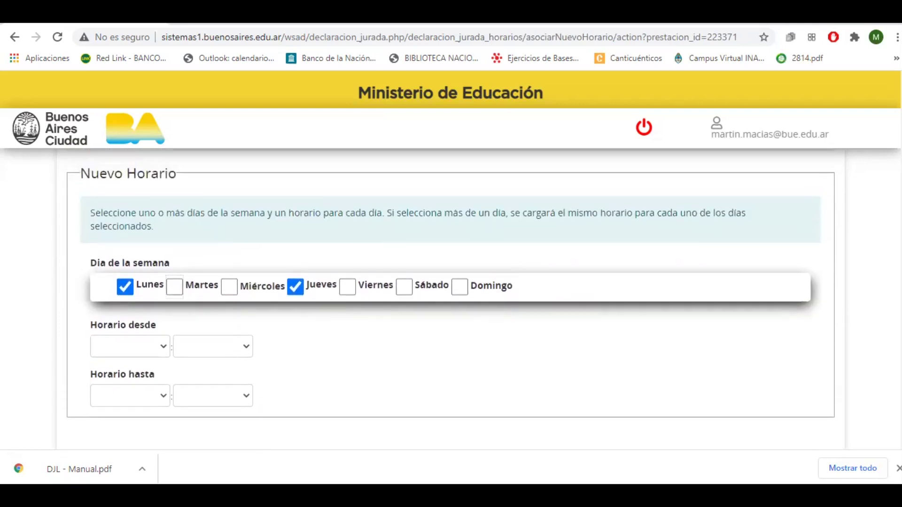
left_click(131, 291)
left_click(302, 289)
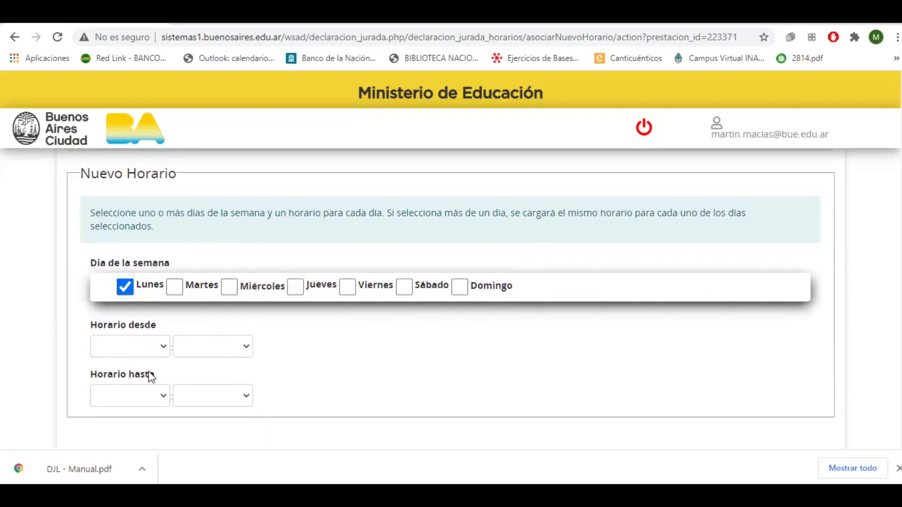
- Review the Horarios de la prestación table and the Nuevo Horario section, and finish loading the post's schedules
scroll(451, 300, "down", 3)
scroll(218, 250, "up", 2)
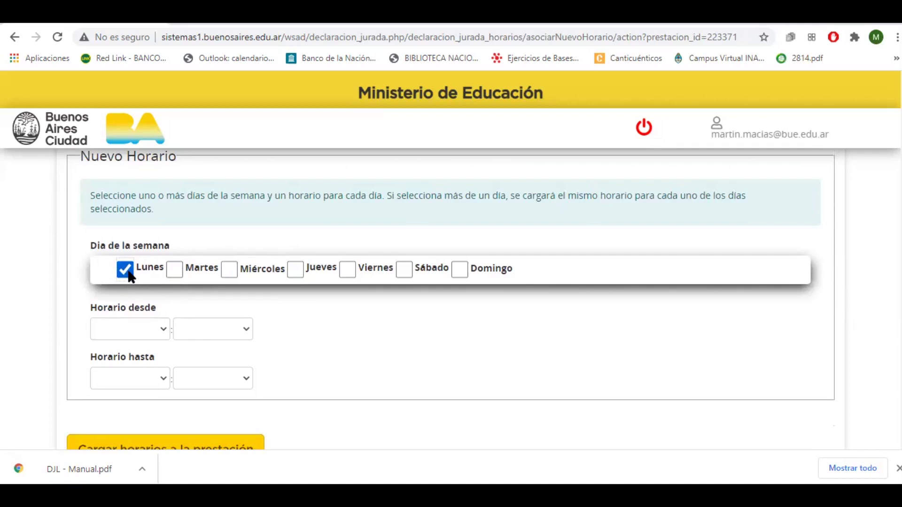
scroll(451, 298, "down", 2)
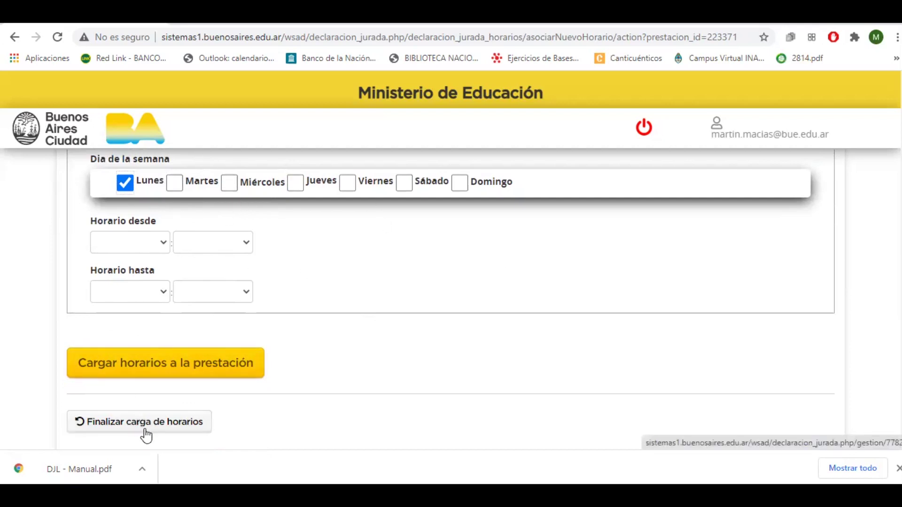
scroll(298, 406, "up", 5)
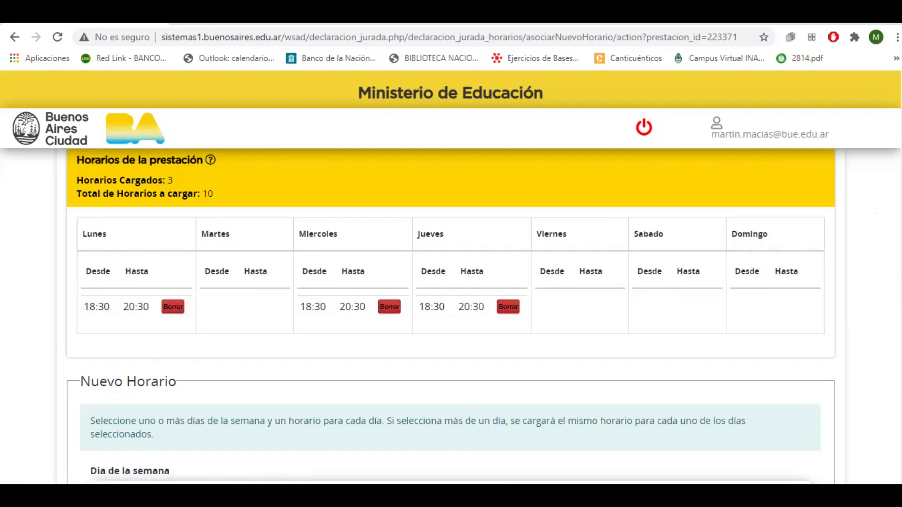
scroll(451, 315, "down", 8)
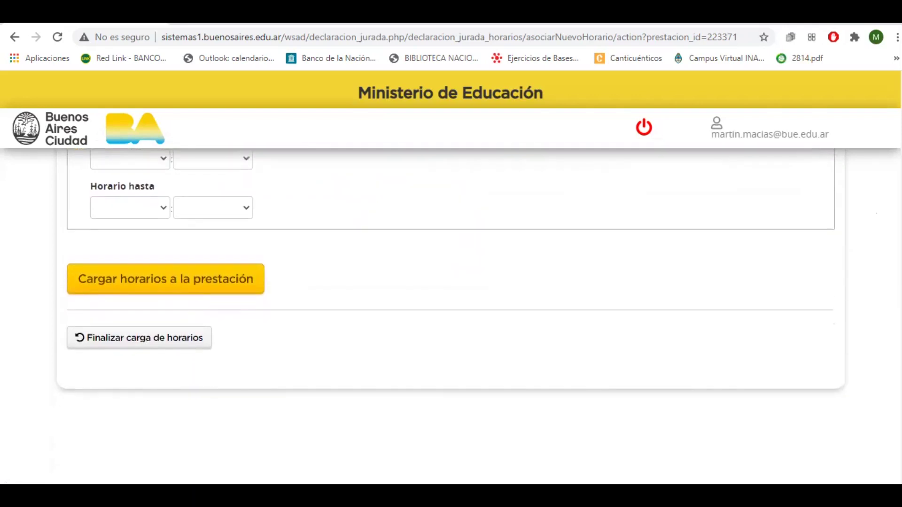
left_click(172, 344)
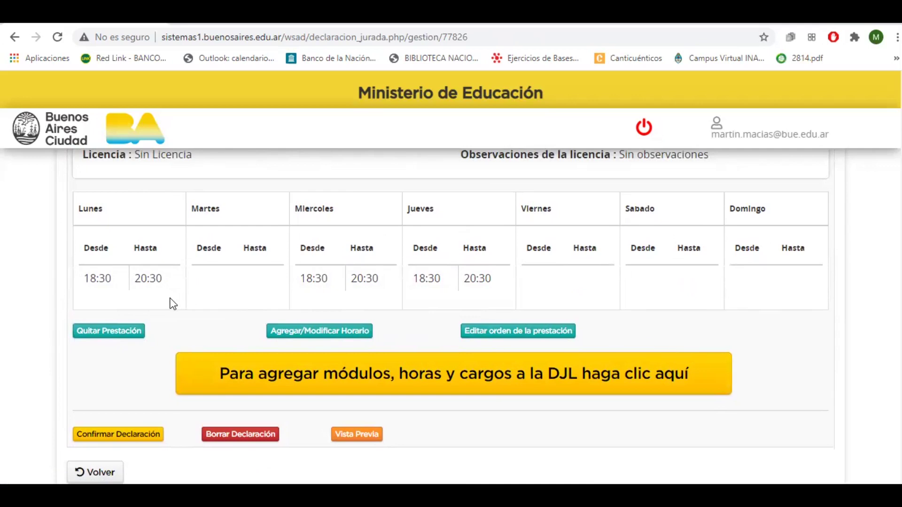
- Start adding another post to the DJL and examine all fields of the Cargo Docente No Encontrado form
left_click(366, 382)
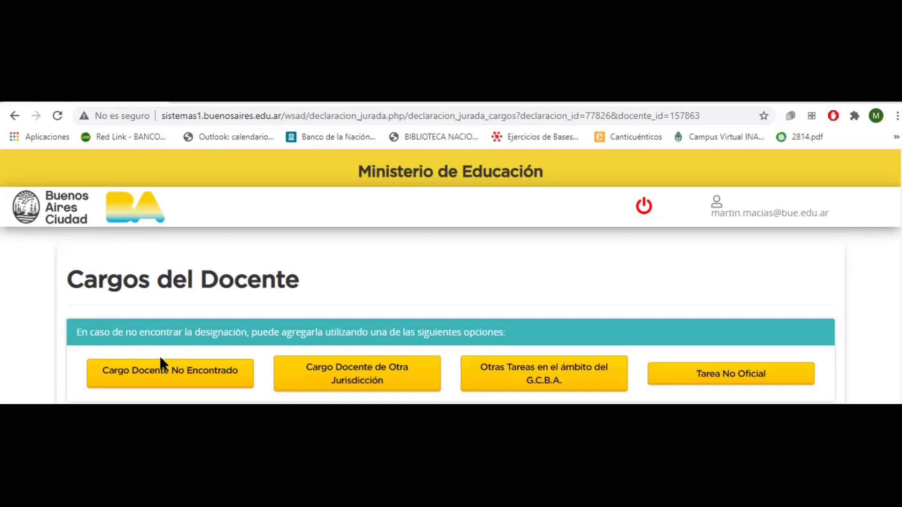
left_click(187, 376)
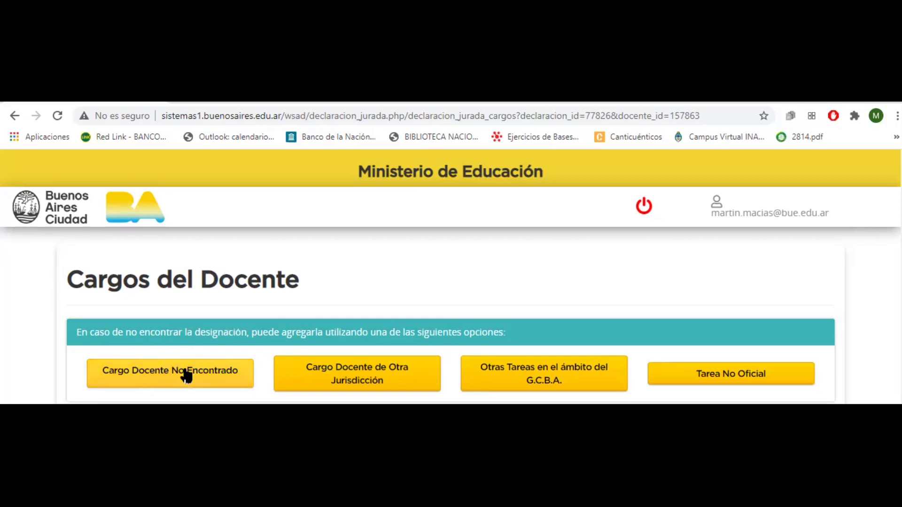
scroll(450, 326, "down", 1)
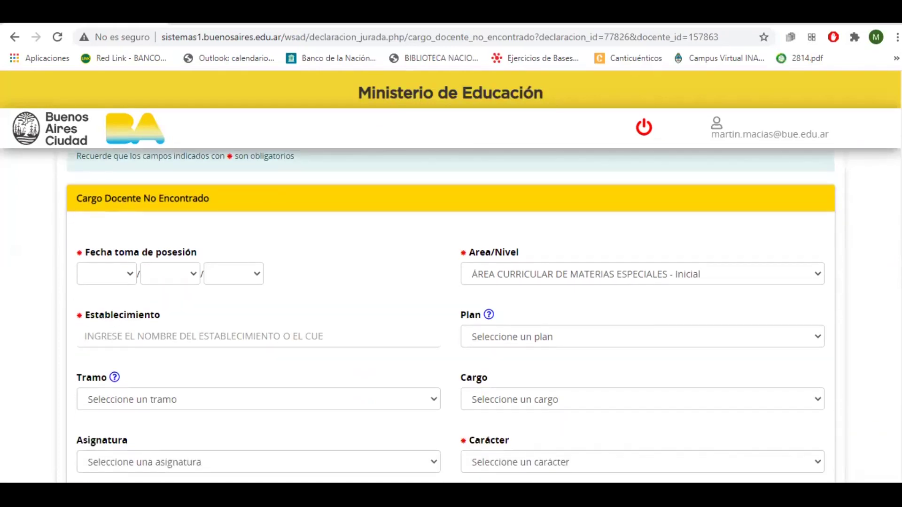
scroll(450, 316, "down", 1)
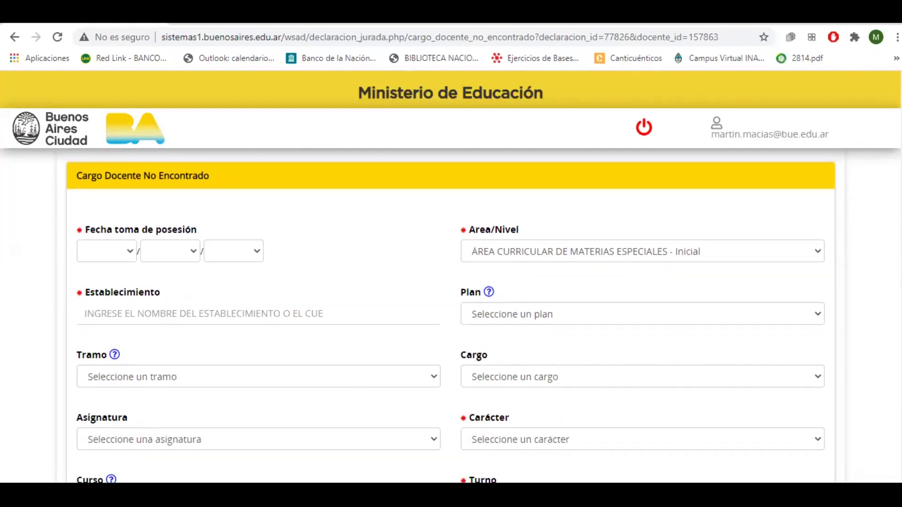
scroll(450, 316, "down", 2)
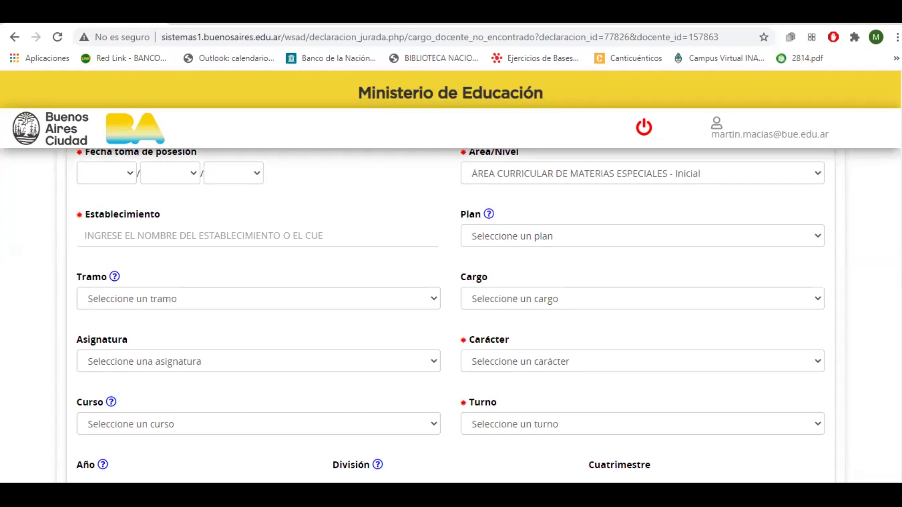
scroll(450, 316, "up", 2)
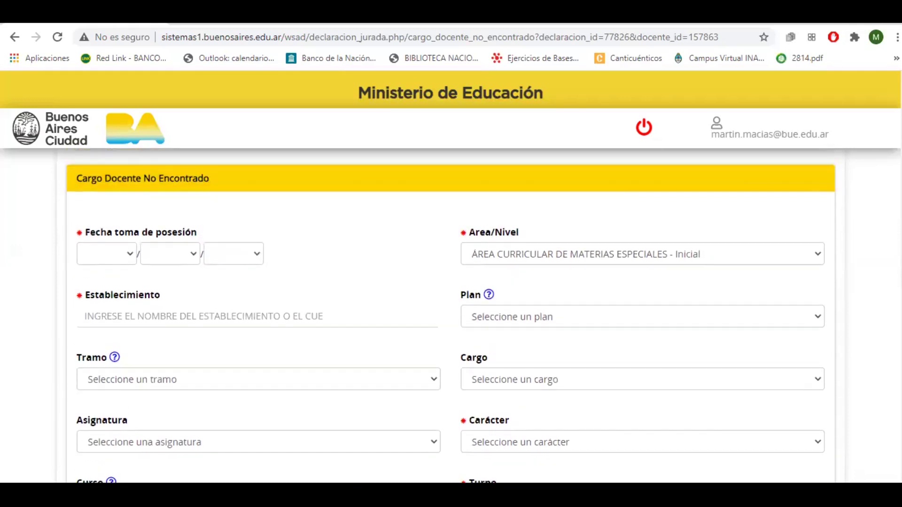
scroll(450, 316, "down", 1)
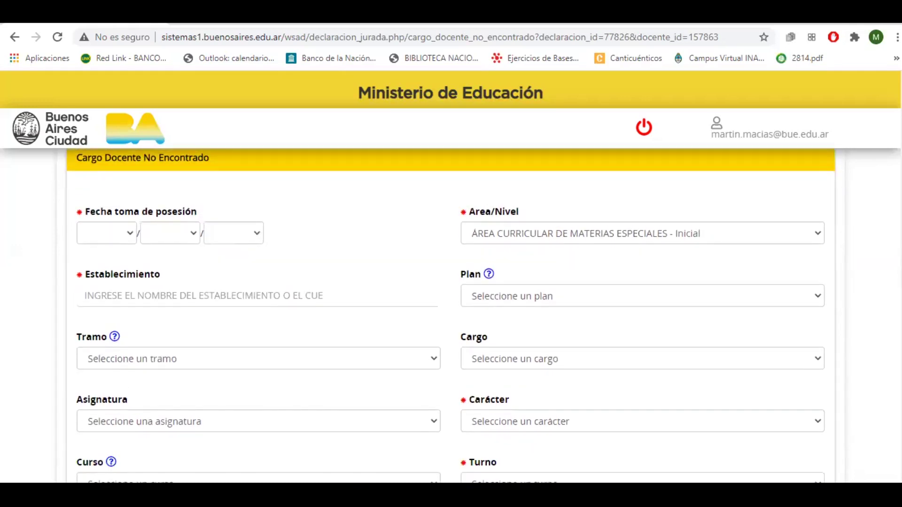
scroll(450, 316, "down", 6)
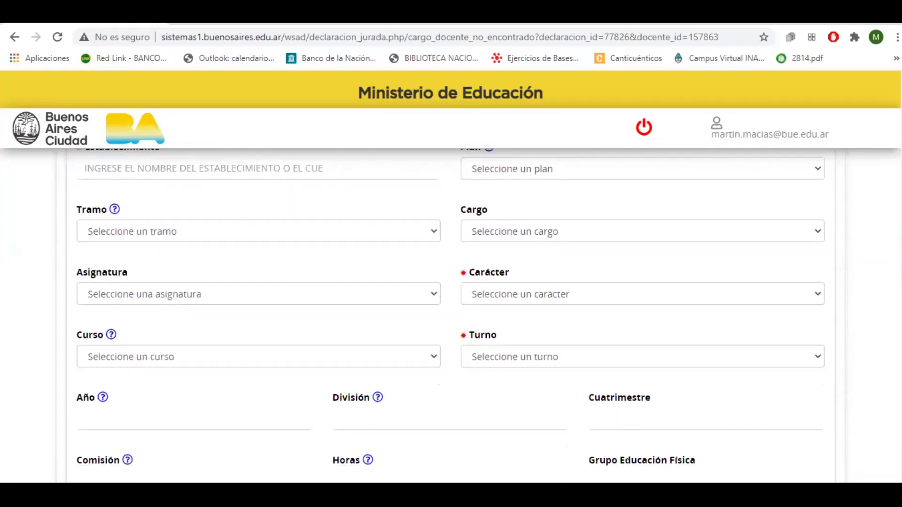
scroll(450, 317, "down", 7)
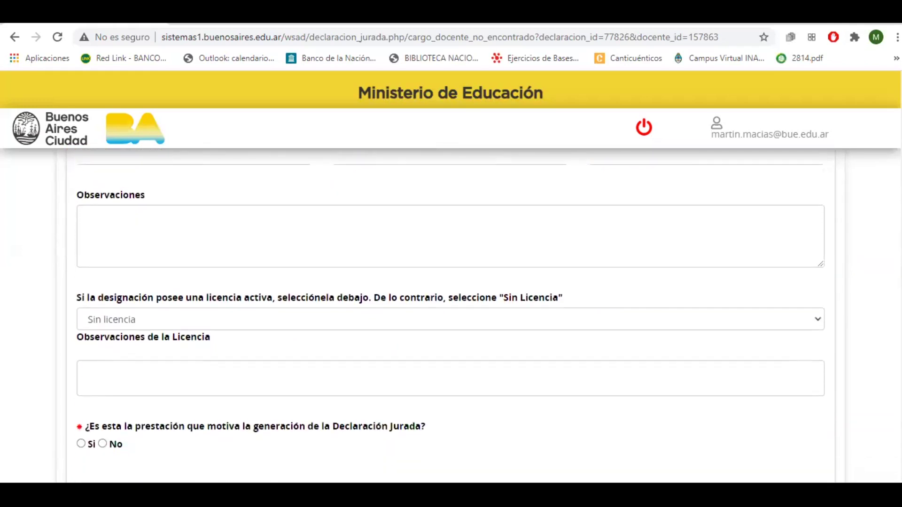
scroll(450, 317, "down", 1)
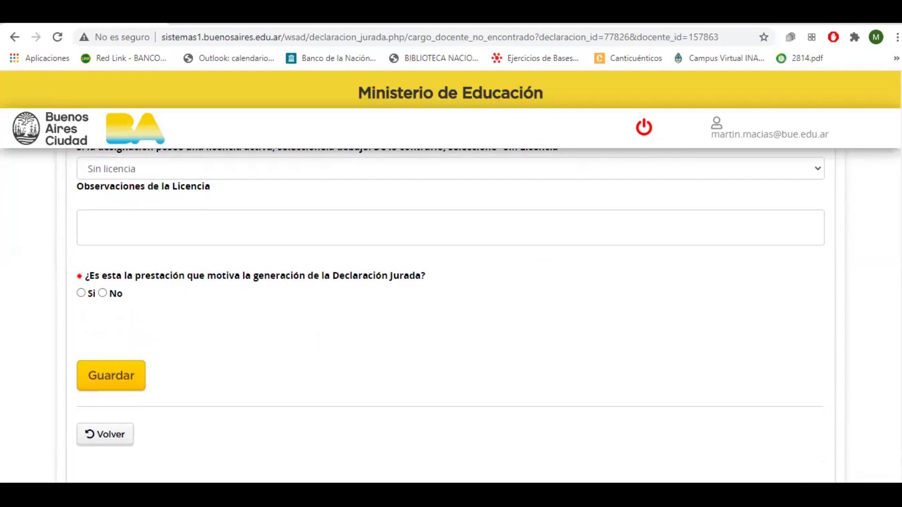
scroll(450, 316, "up", 15)
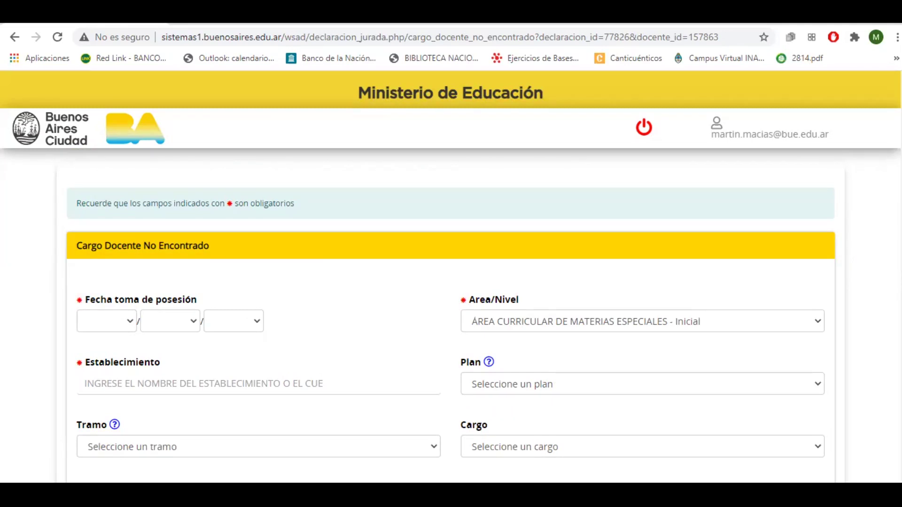
scroll(342, 332, "down", 12)
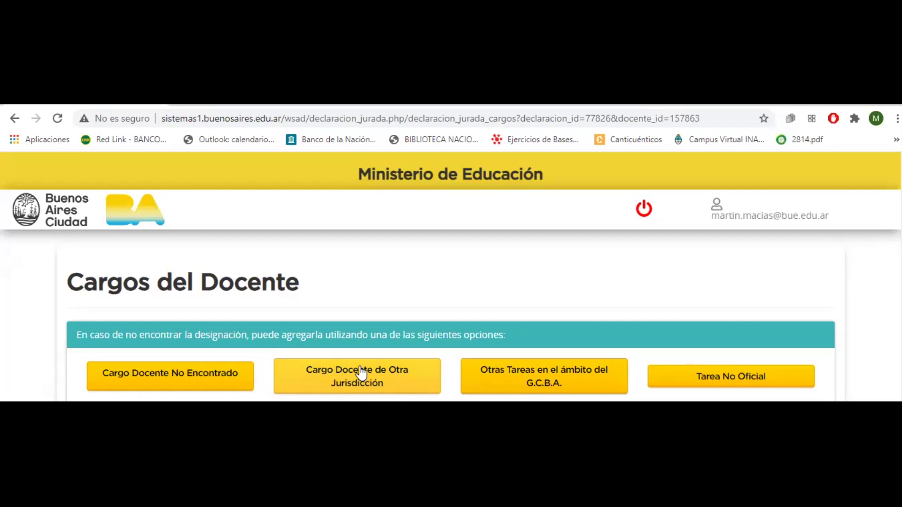
- Open the Cargo Docente de Otra Jurisdicción form and examine the options for Jurisdicción and Ámbito de Desempeño
left_click(360, 373)
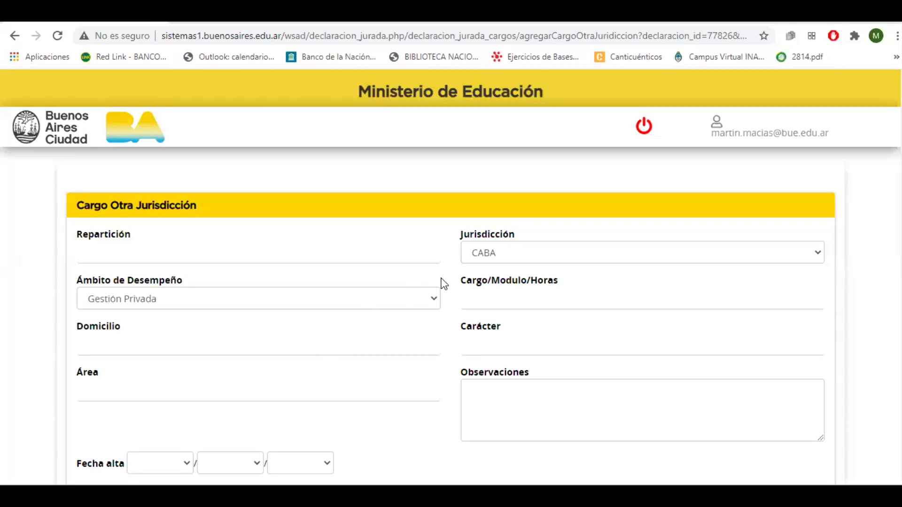
left_click(478, 256)
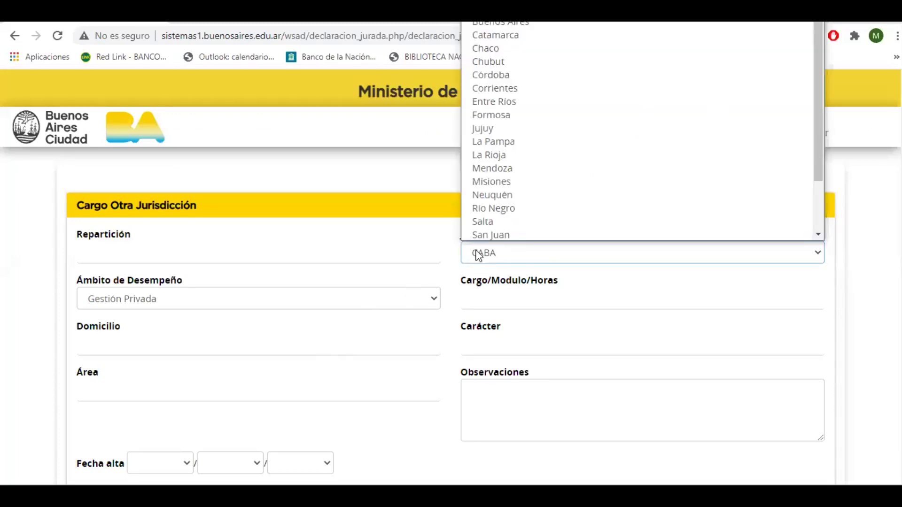
scroll(658, 155, "down", 1)
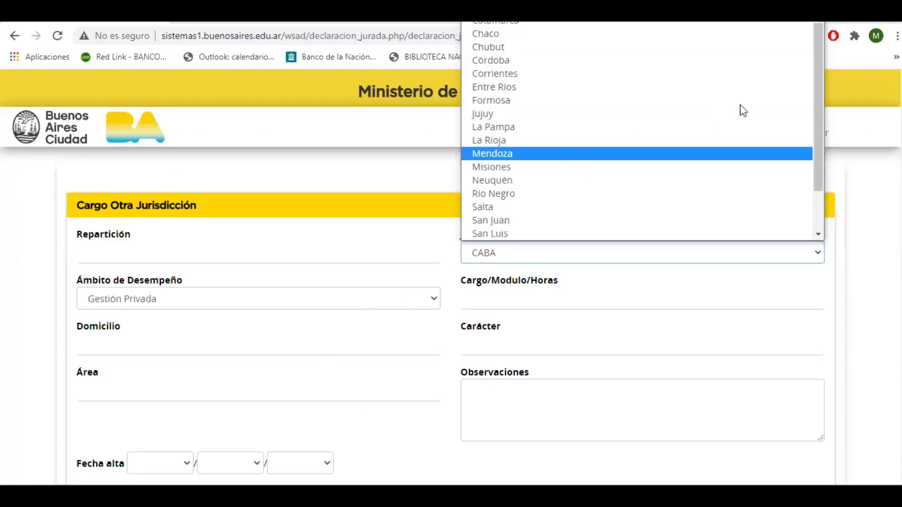
left_click_drag(815, 155, 819, 142)
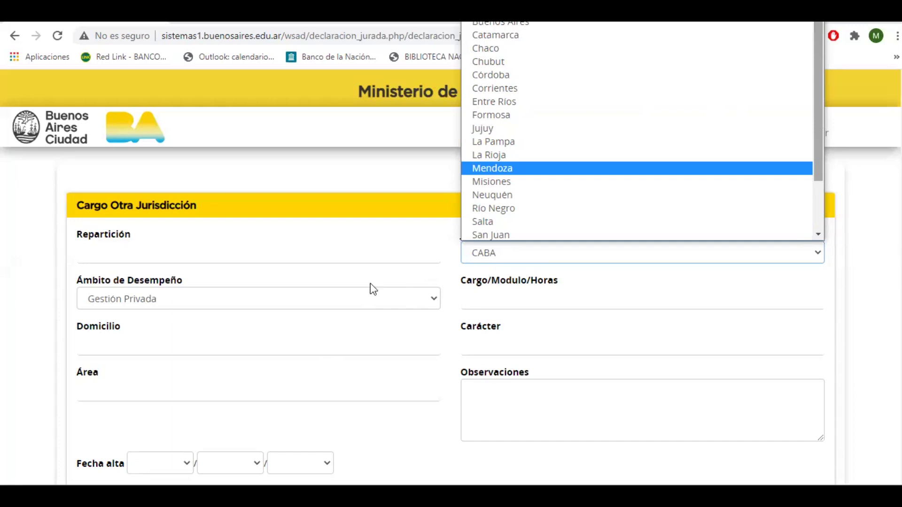
left_click(414, 270)
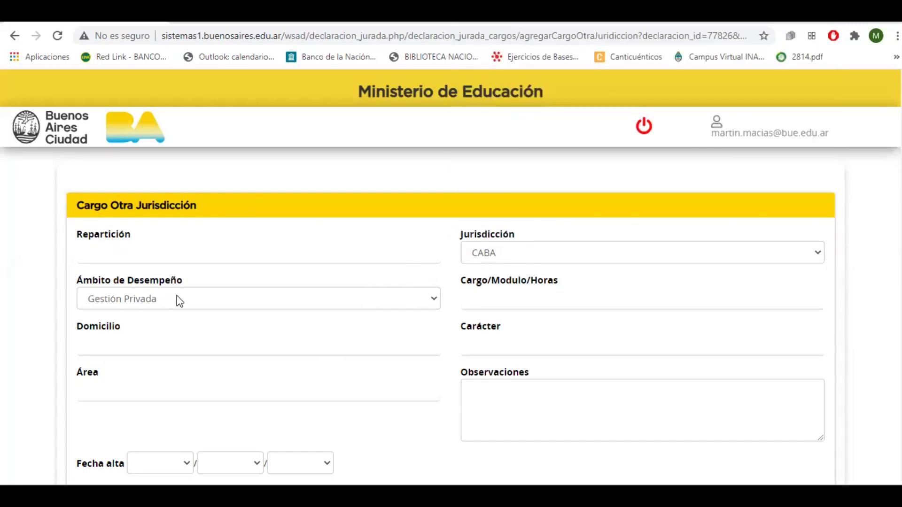
left_click(153, 305)
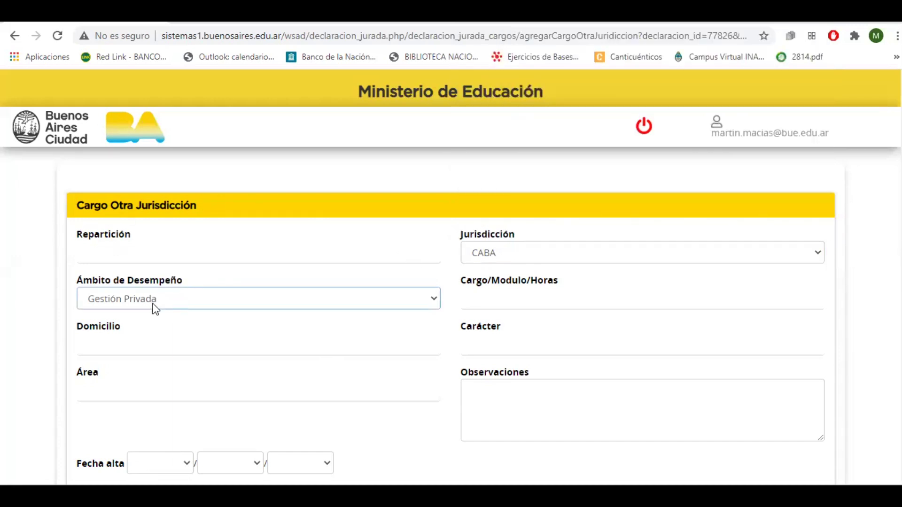
left_click(153, 305)
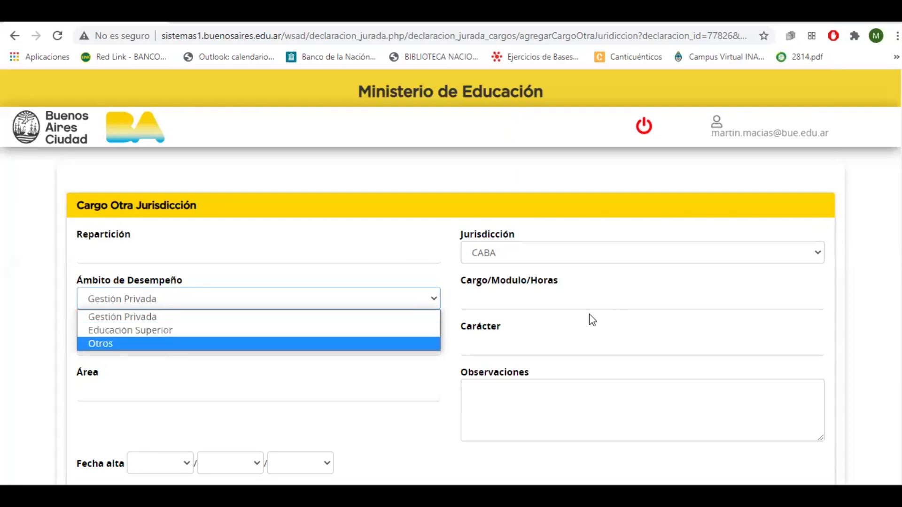
left_click(647, 306)
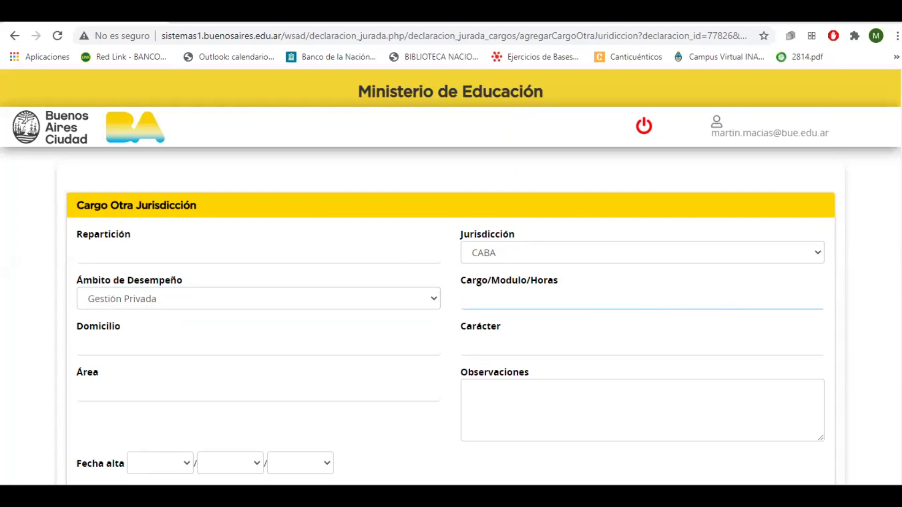
- Review the remaining fields of the Cargo Otra Jurisdicción form and return to Cargos del Docente without adding a post
scroll(451, 315, "down", 3)
scroll(451, 316, "down", 7)
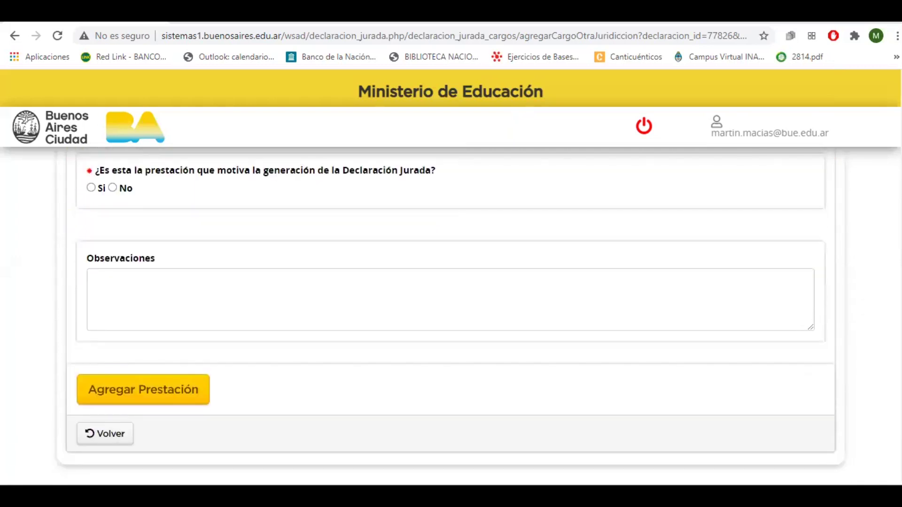
scroll(180, 407, "up", 10)
scroll(180, 408, "down", 10)
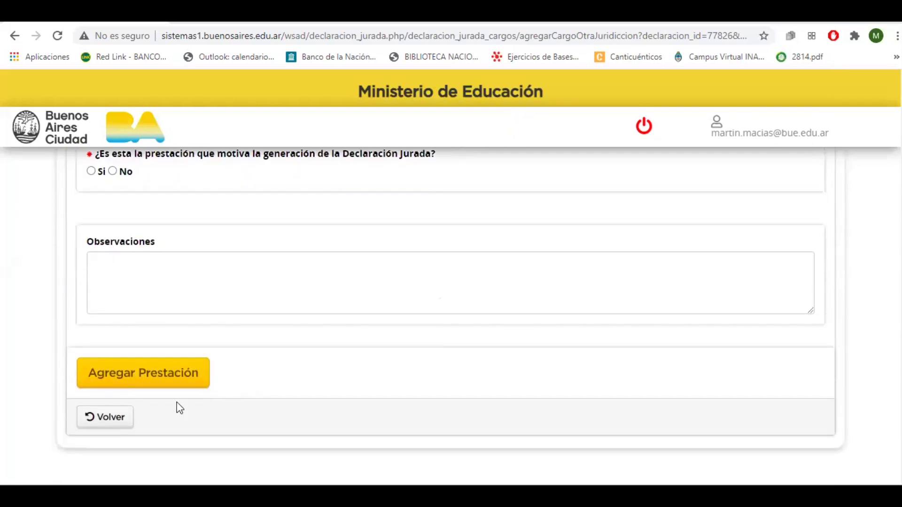
left_click(85, 416)
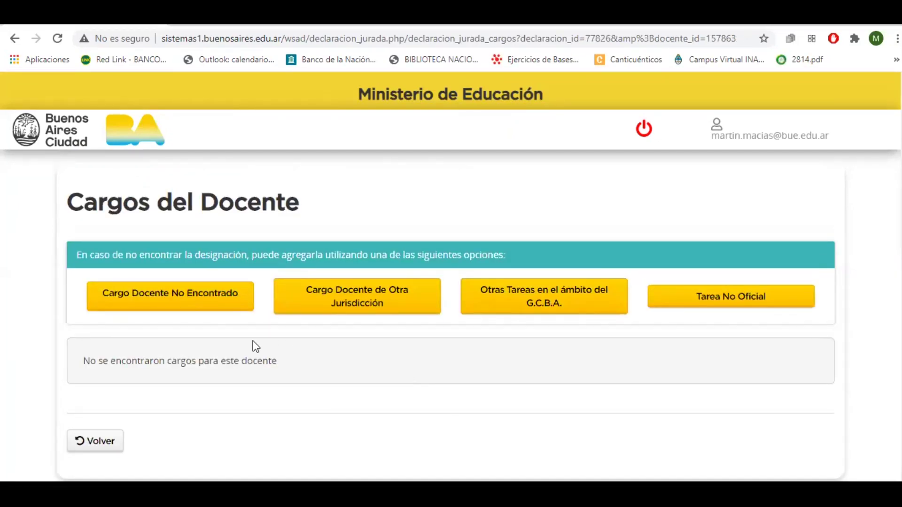
- Examine the fields of the Otras Tareas en el ámbito del G.C.B.A. form and return to Cargos del Docente
left_click(540, 303)
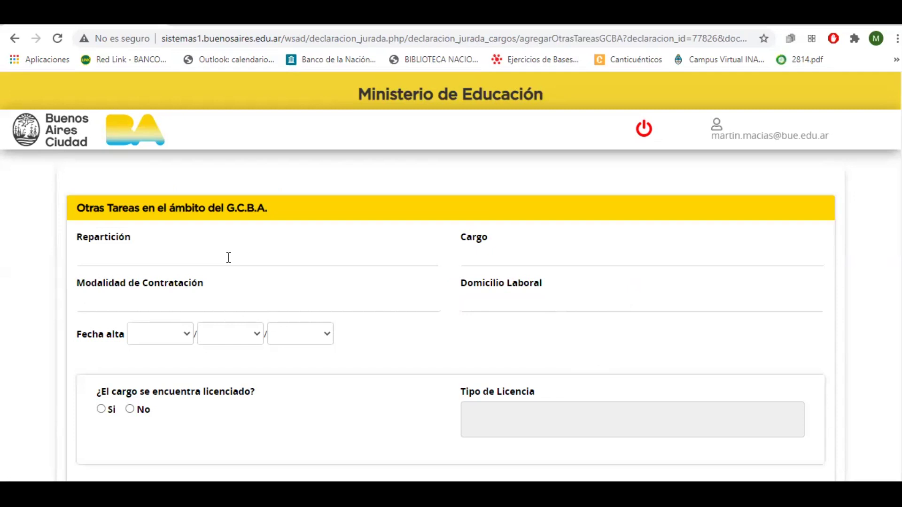
scroll(450, 324, "down", 2)
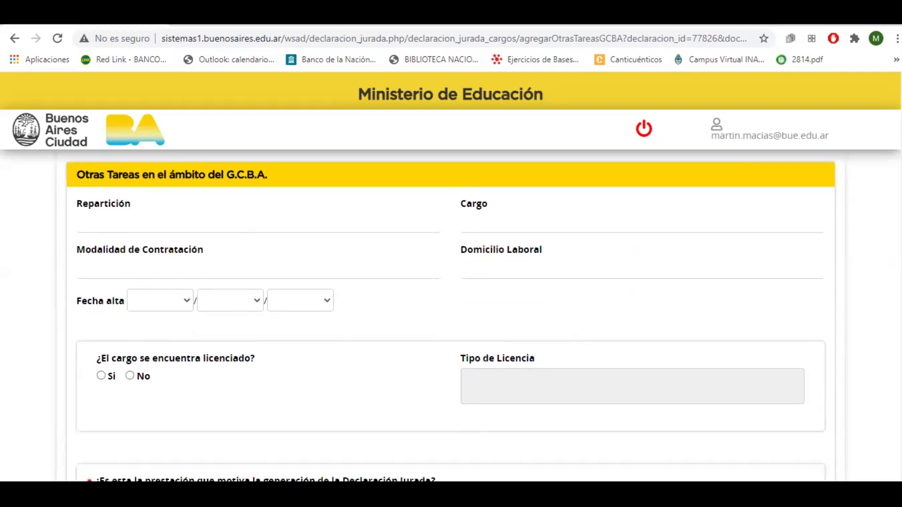
scroll(450, 324, "up", 2)
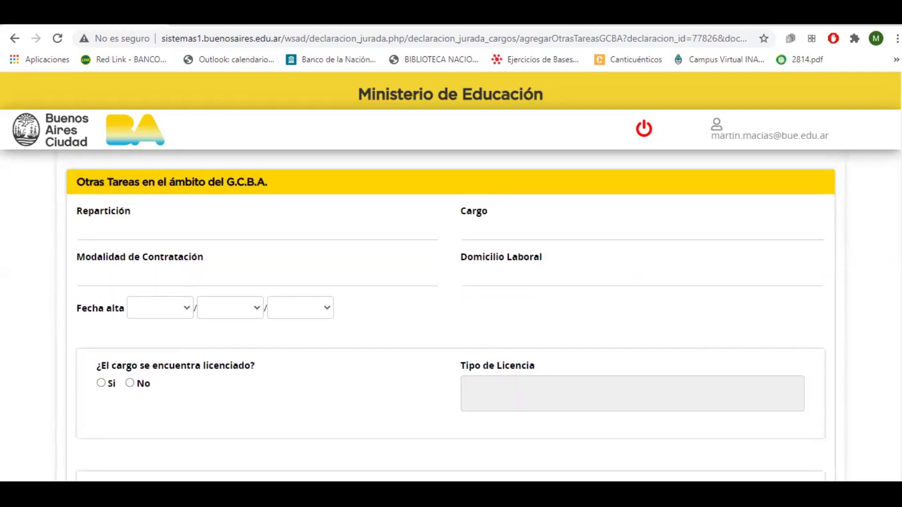
scroll(450, 315, "down", 8)
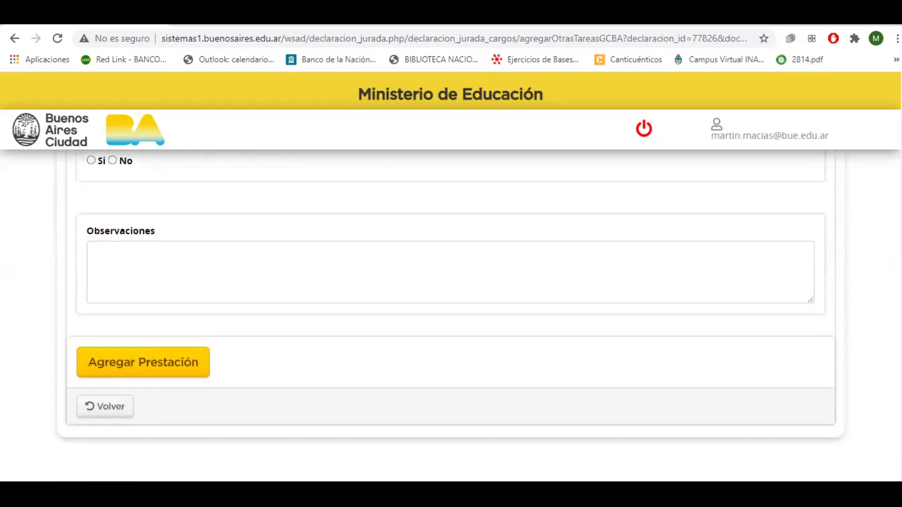
left_click(97, 402)
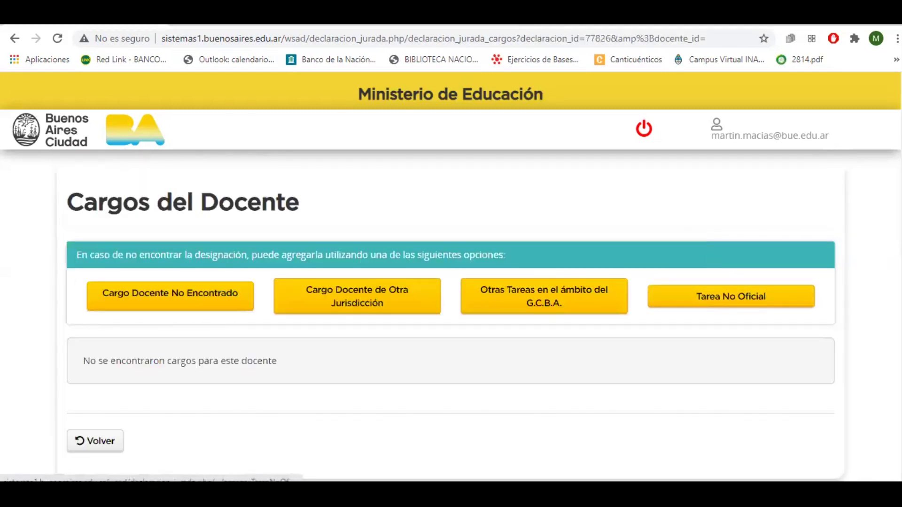
- View the Tarea No Oficial form and go back to the declaration's management page
left_click(709, 254)
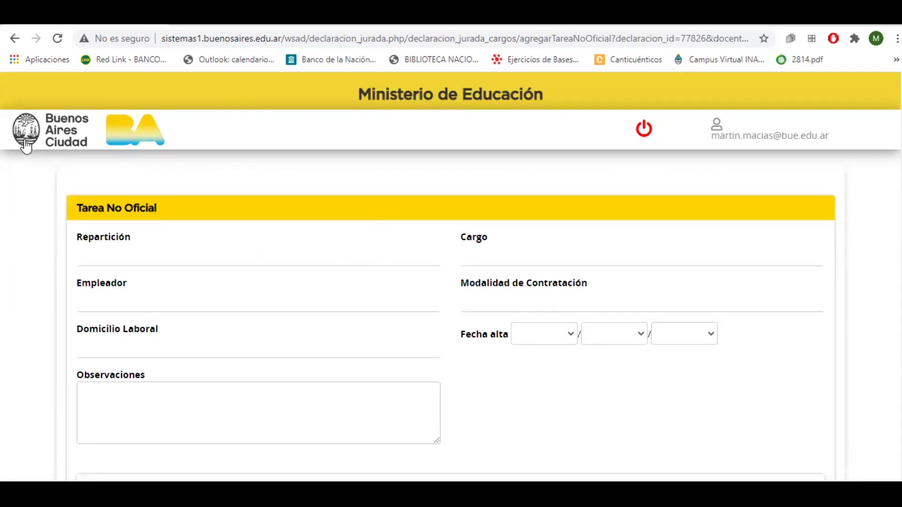
key("alt+Left")
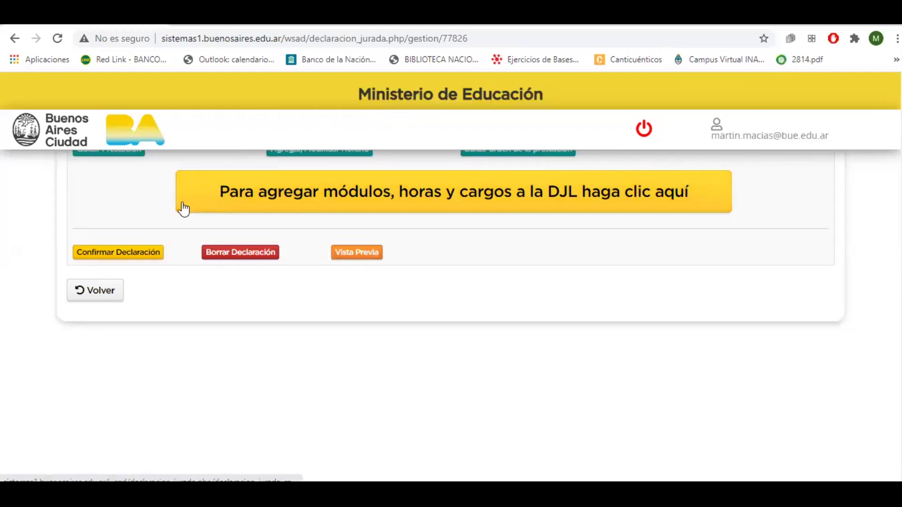
- Confirm the Declaración Jurada and accept that it can no longer be modified
left_click(120, 259)
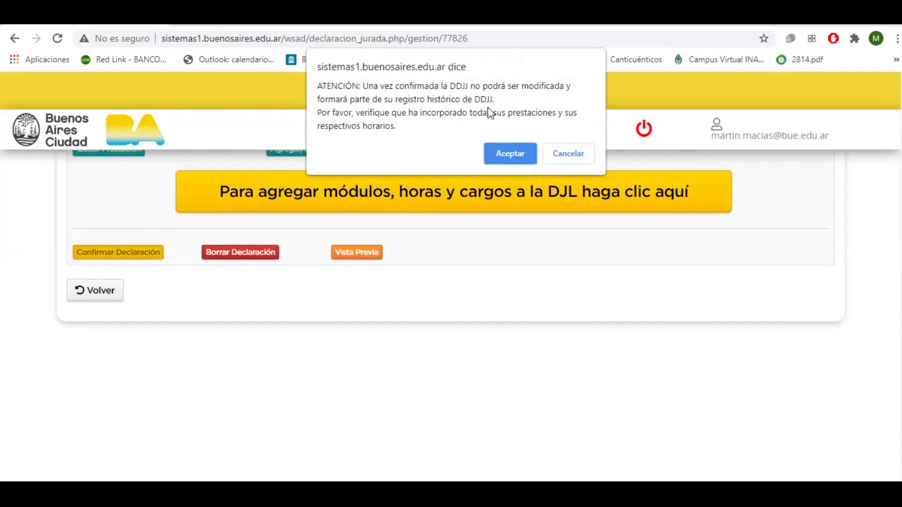
left_click(510, 157)
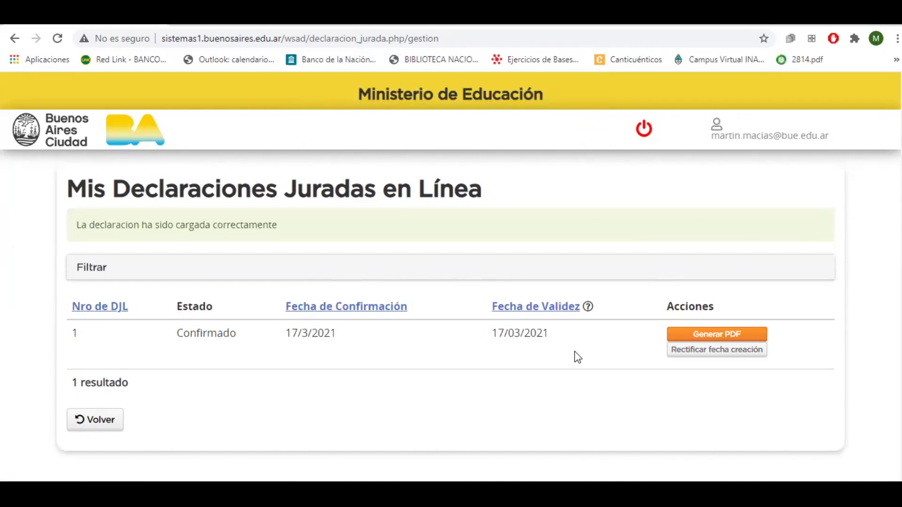
- Generate the PDF of the confirmed declaration and review both pages down to the declarant's signature line
left_click(702, 338)
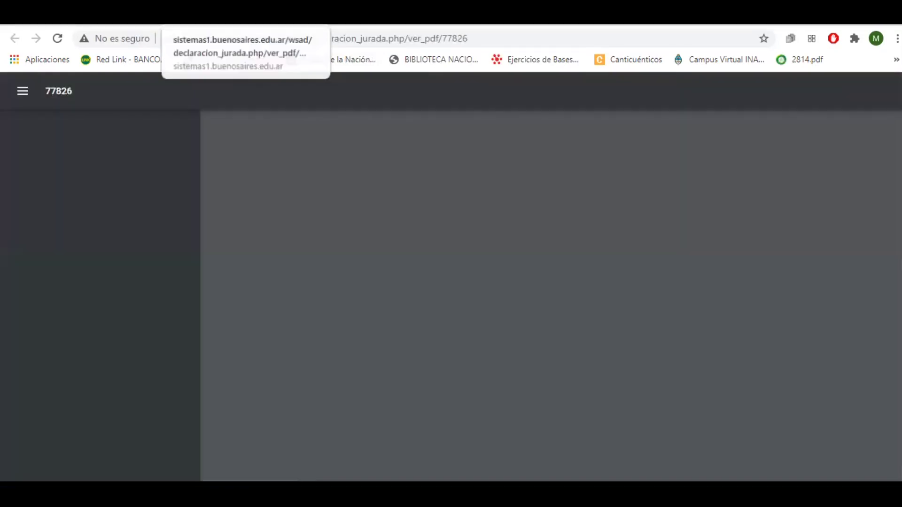
scroll(551, 295, "up", 5)
scroll(551, 295, "down", 5)
scroll(550, 296, "down", 7)
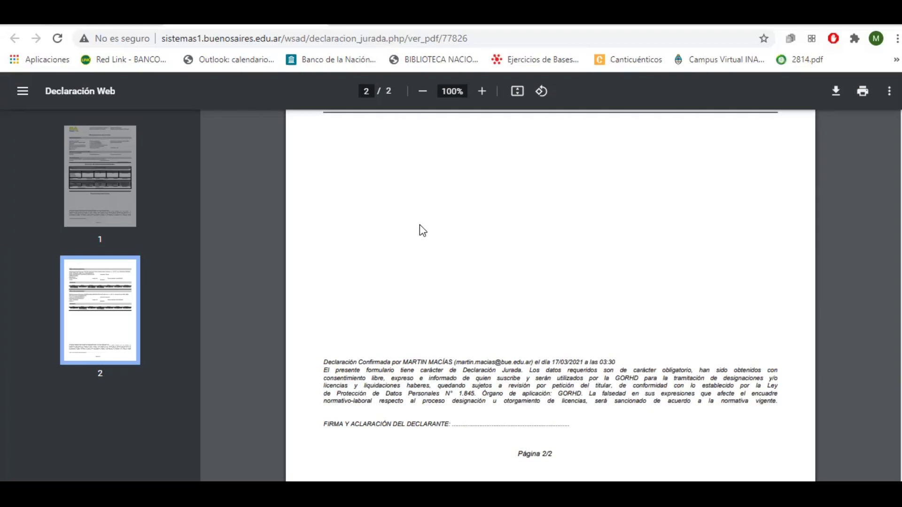
- Return to Mis Declaraciones Juradas en Línea and examine the confirmed declaration's status, confirmation date and validity date
key("alt+Left")
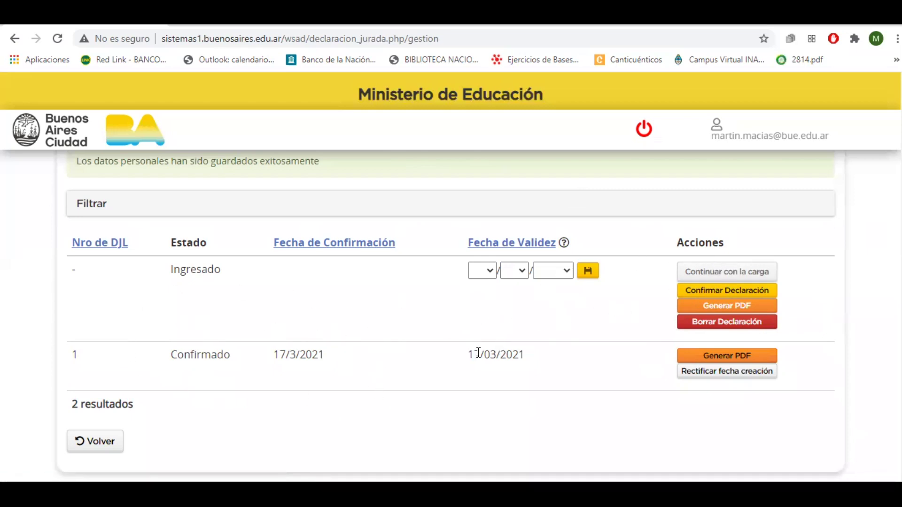
left_click_drag(164, 360, 533, 359)
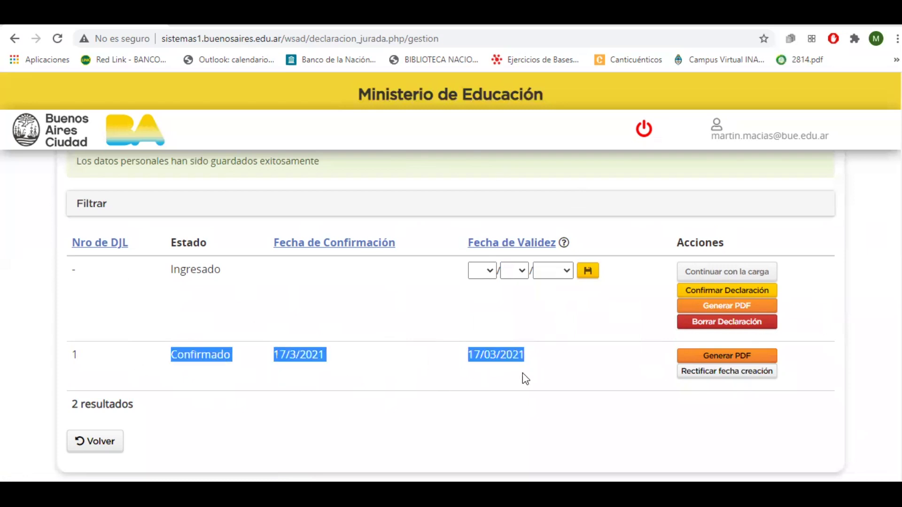
left_click(522, 374)
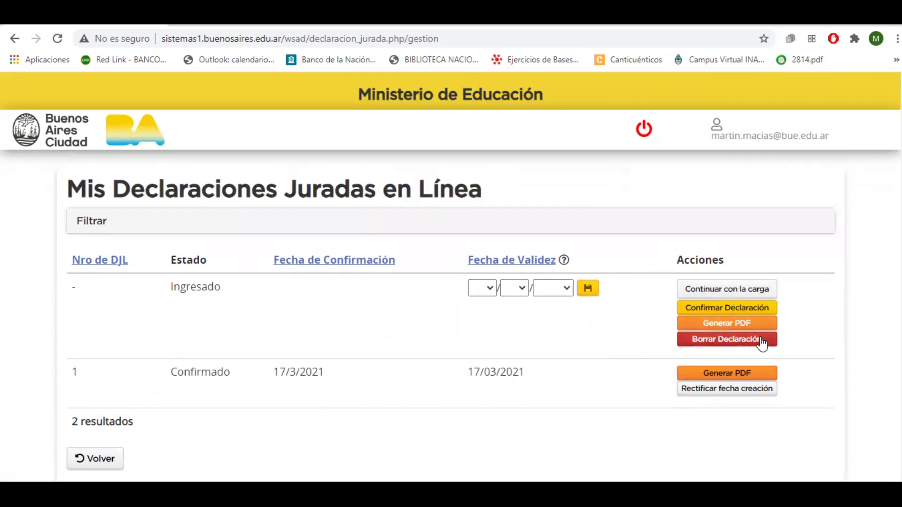